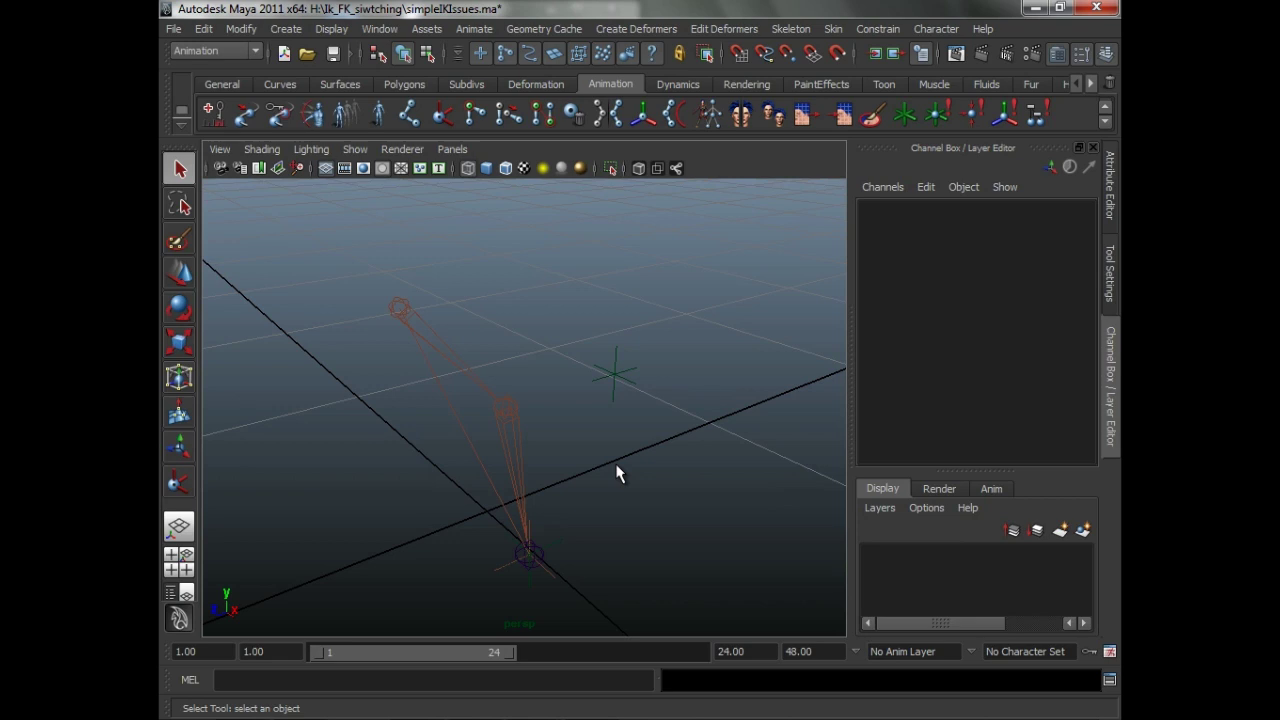
Select ikHandle1 and orbit the camera around the leg chain to inspect it from several sides
left_click(565, 555)
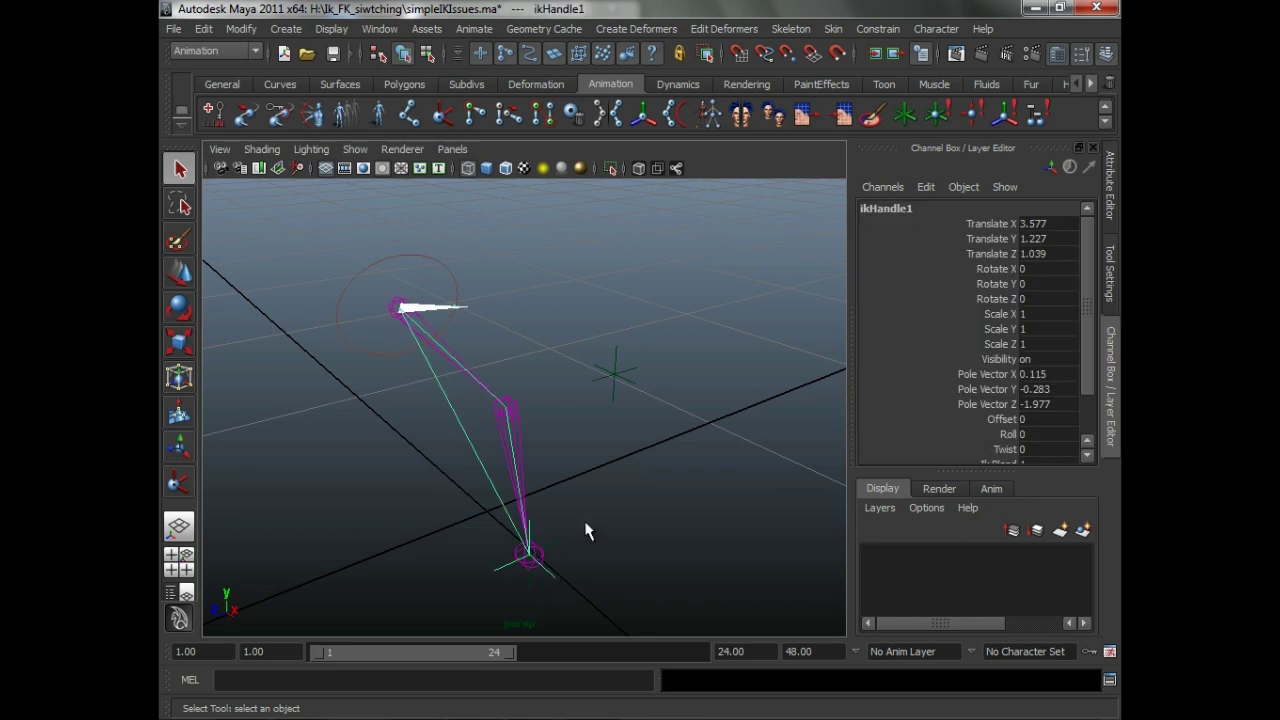
left_click_drag(608, 508, 669, 398, "alt")
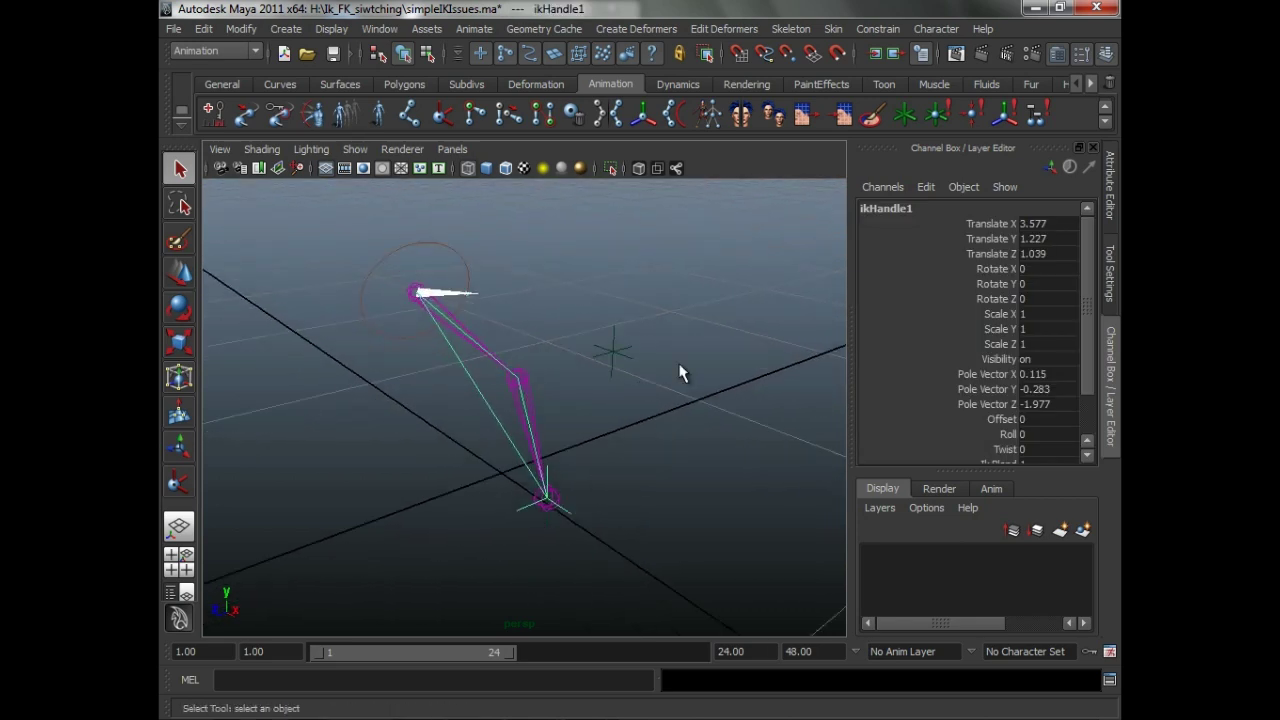
left_click_drag(531, 404, 486, 411, "alt")
right_click_drag(486, 411, 525, 419, "alt")
left_click_drag(451, 297, 505, 393, "alt")
left_click_drag(520, 292, 565, 312, "alt")
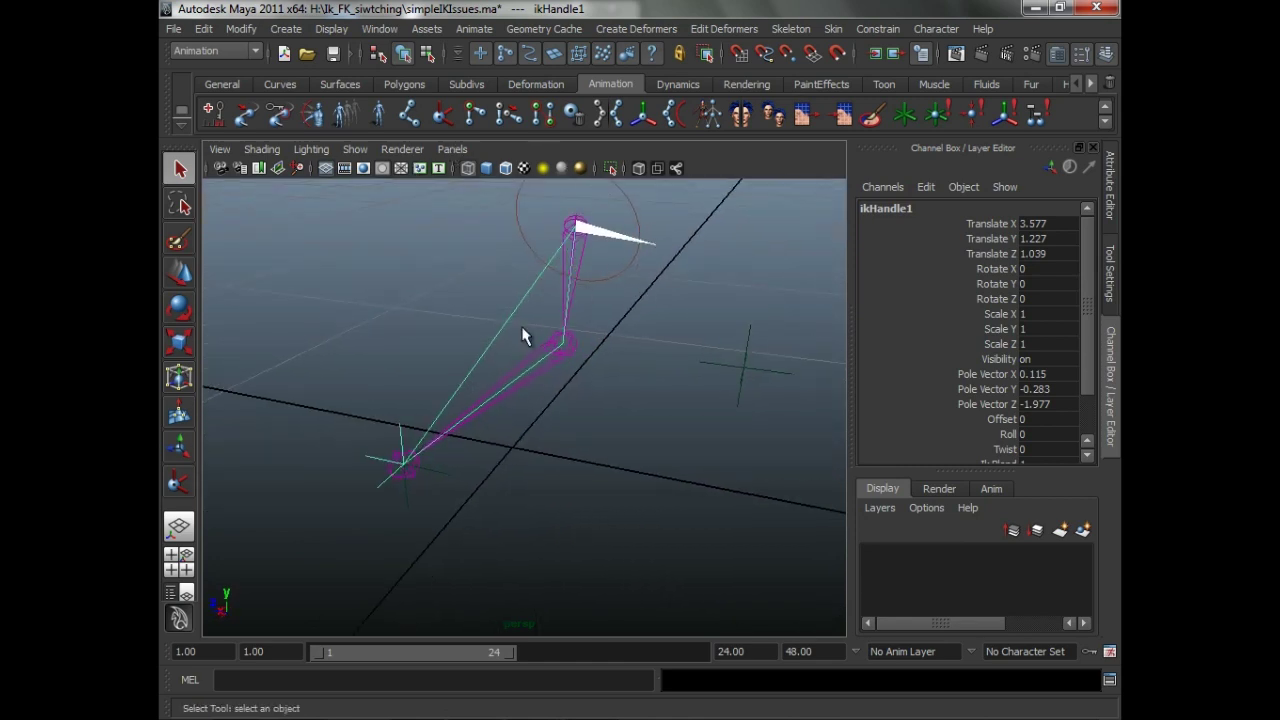
left_click_drag(474, 331, 546, 290, "alt")
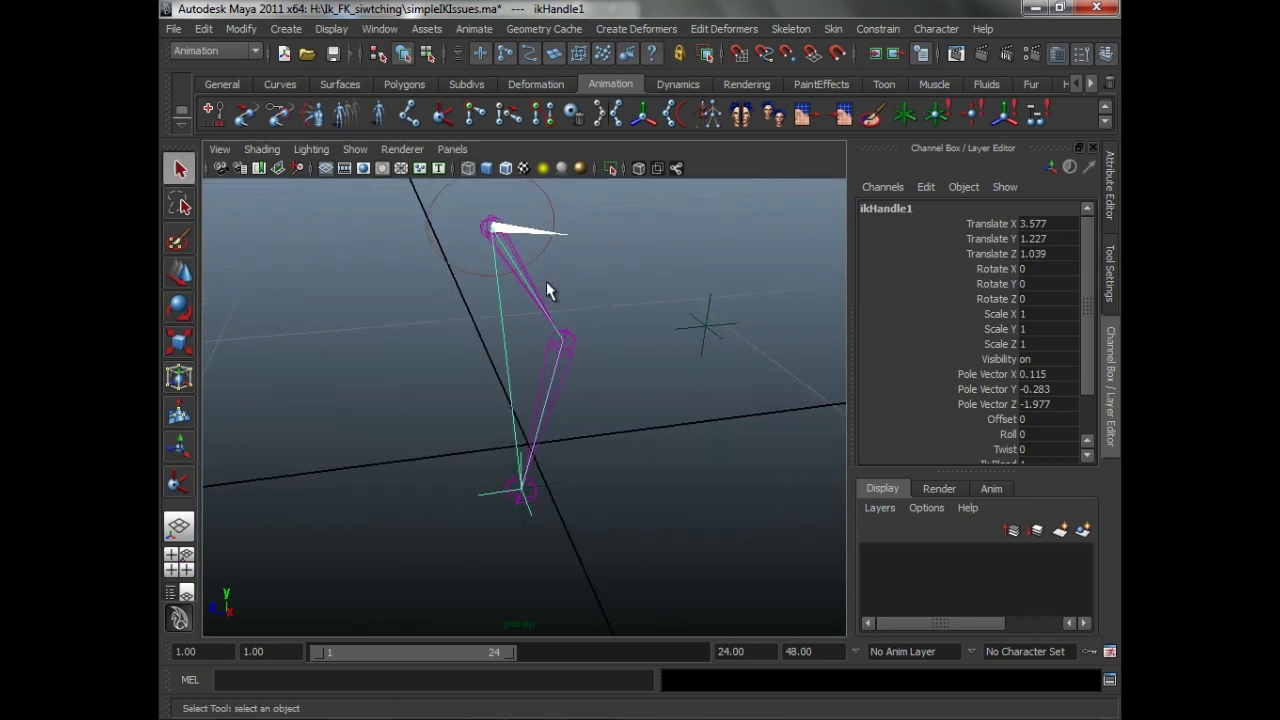
left_click(390, 29)
Show ikHandle1's Hypergraph connections, select its ikRPsolver node, and close the Hypergraph
left_click(448, 211)
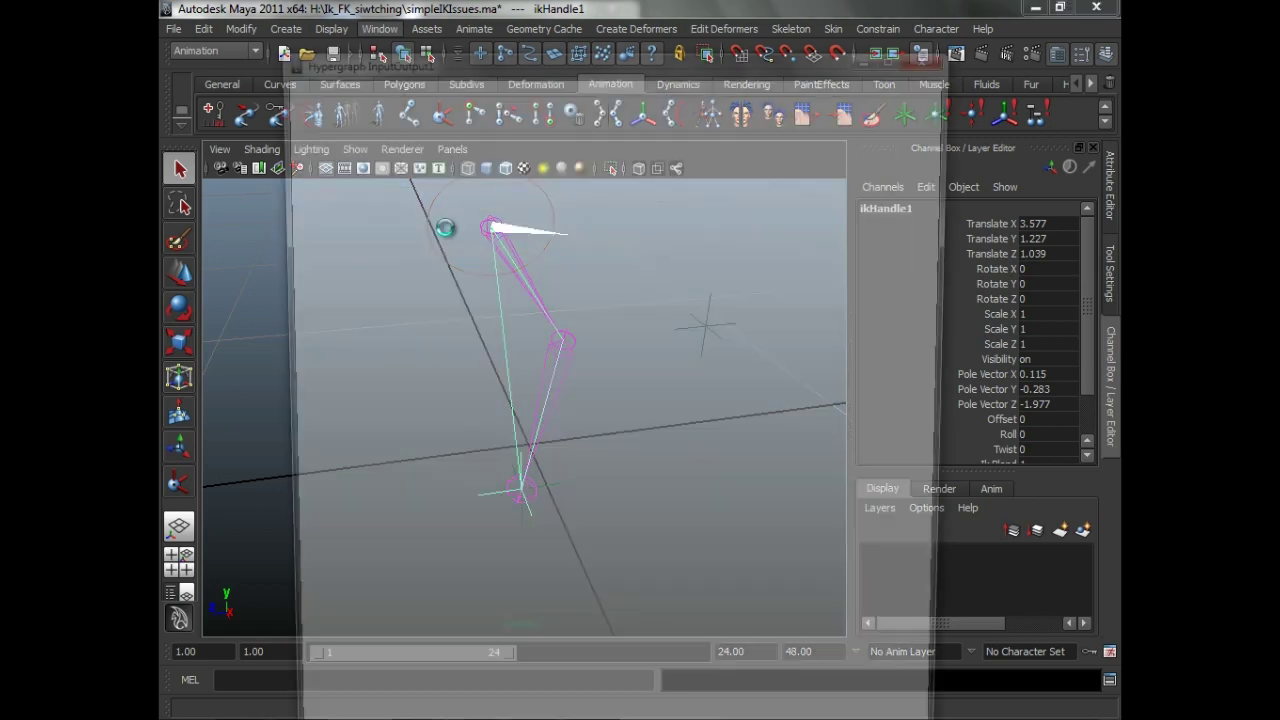
left_click_drag(450, 302, 451, 271)
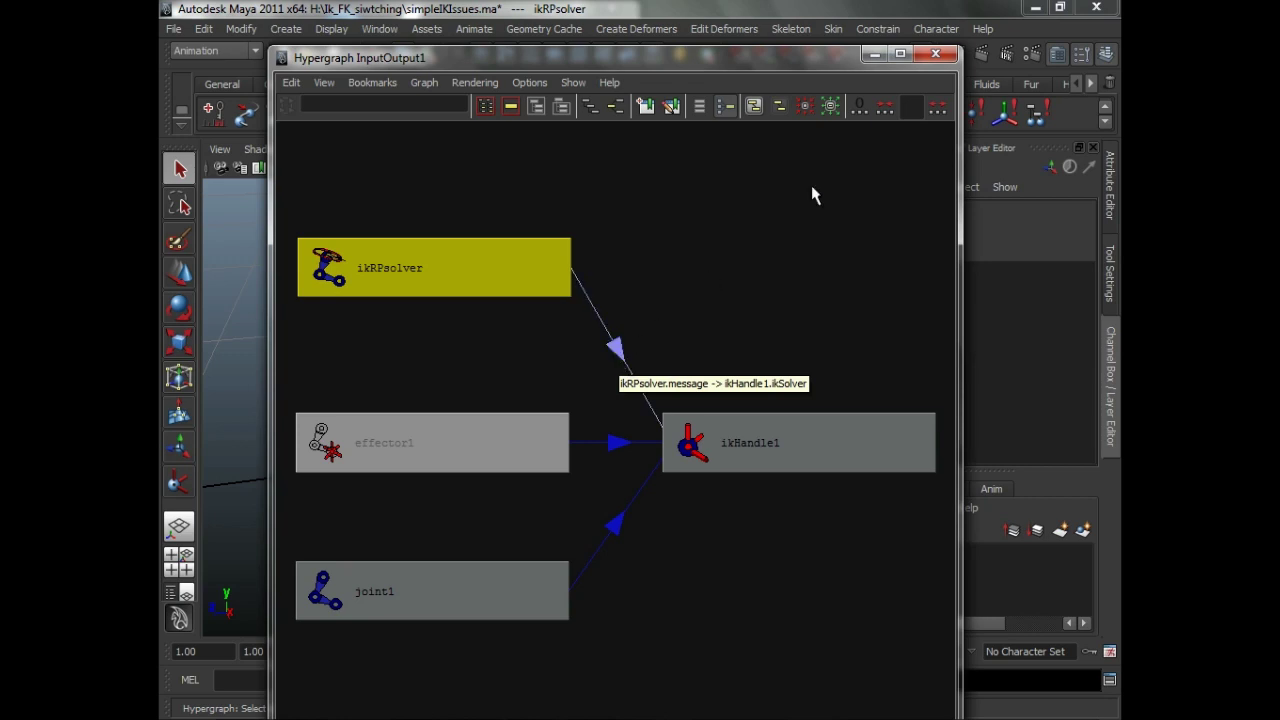
left_click(930, 58)
left_click_drag(634, 340, 626, 286, "alt")
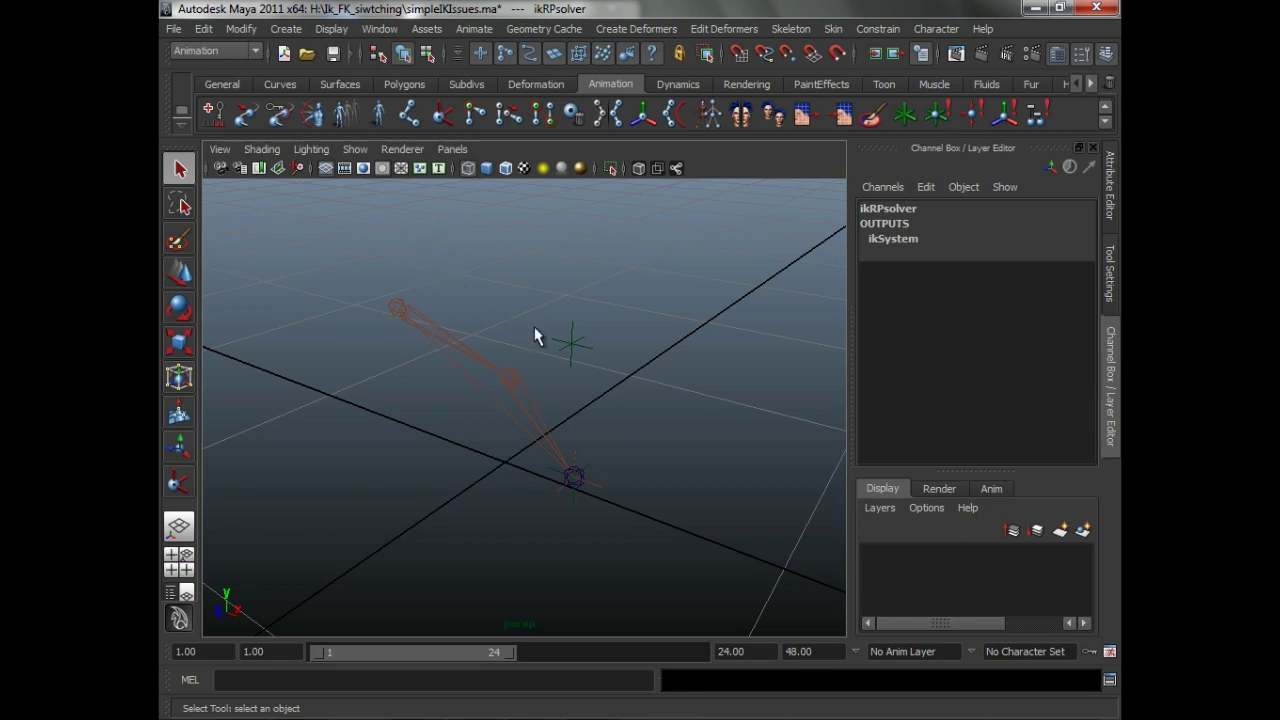
left_click_drag(499, 325, 508, 355, "alt")
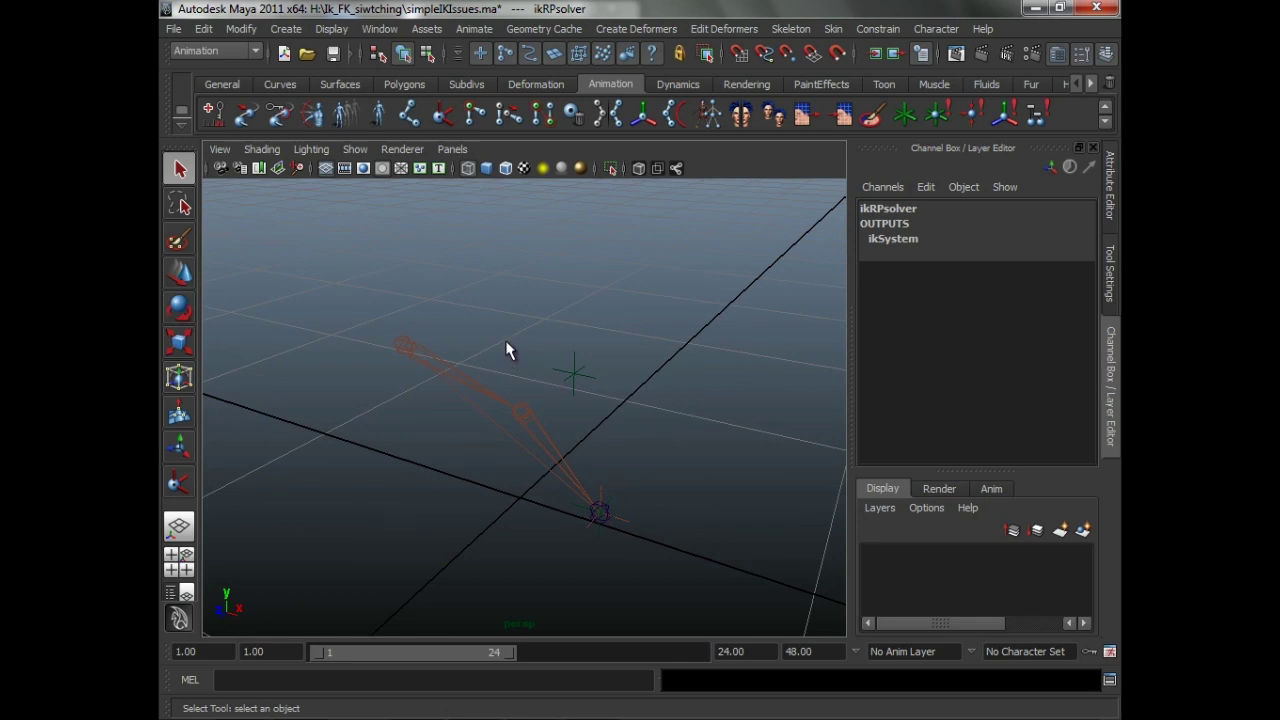
left_click_drag(538, 354, 471, 331, "alt")
middle_click_drag(471, 331, 490, 333, "alt")
mouse_move(485, 324)
left_mouse_down("alt")
mouse_move(500, 328)
mouse_move(490, 318)
left_mouse_up("alt")
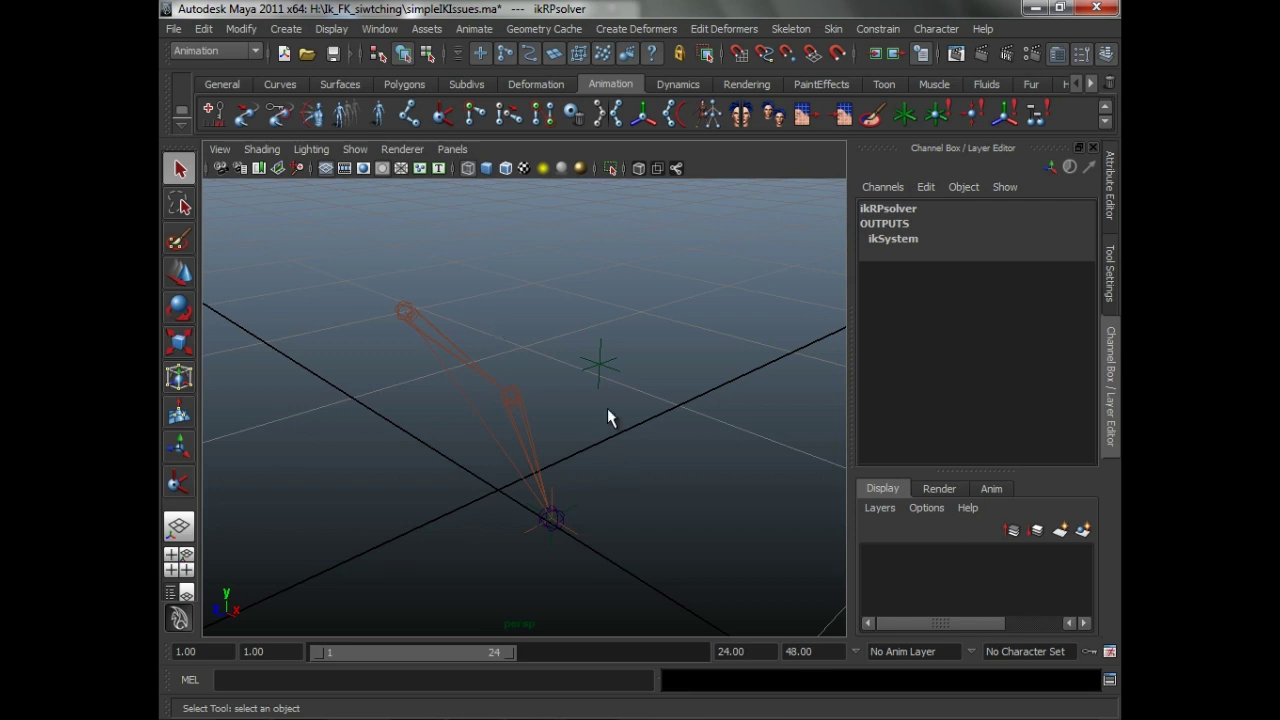
left_click_drag(551, 414, 590, 405, "alt")
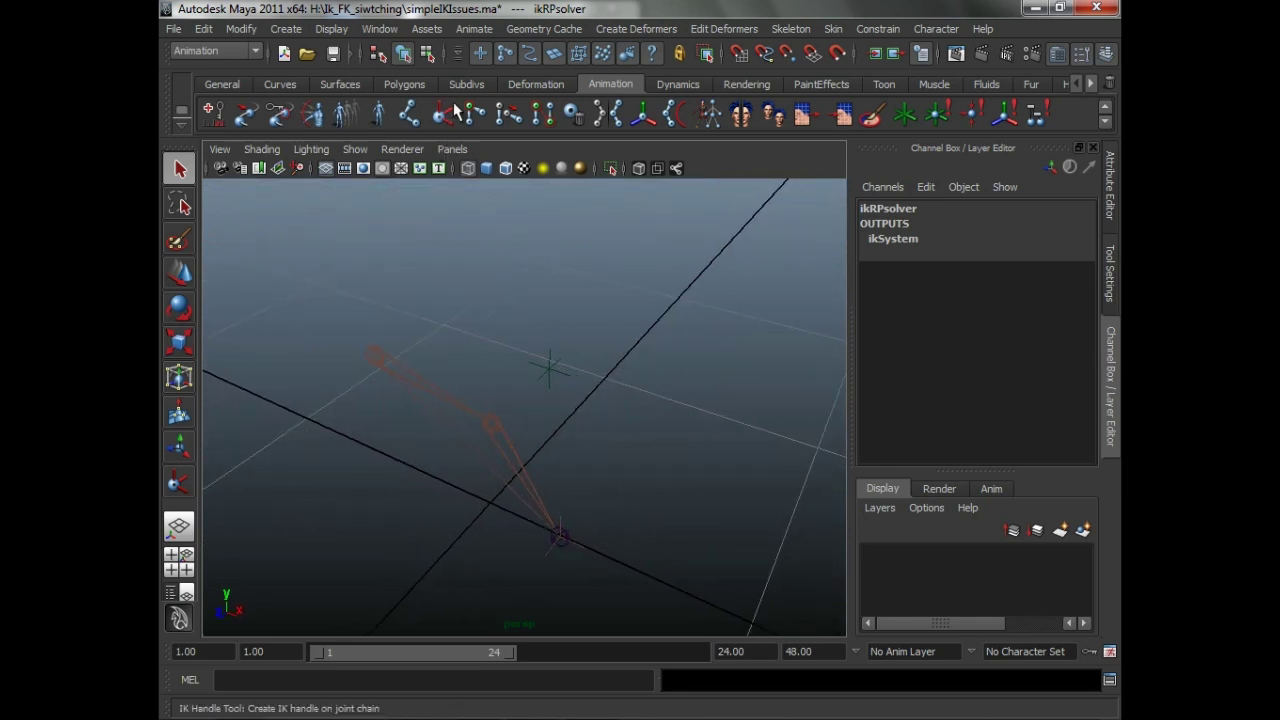
Draw a new two-joint chain with the Joint Tool
left_click(650, 111)
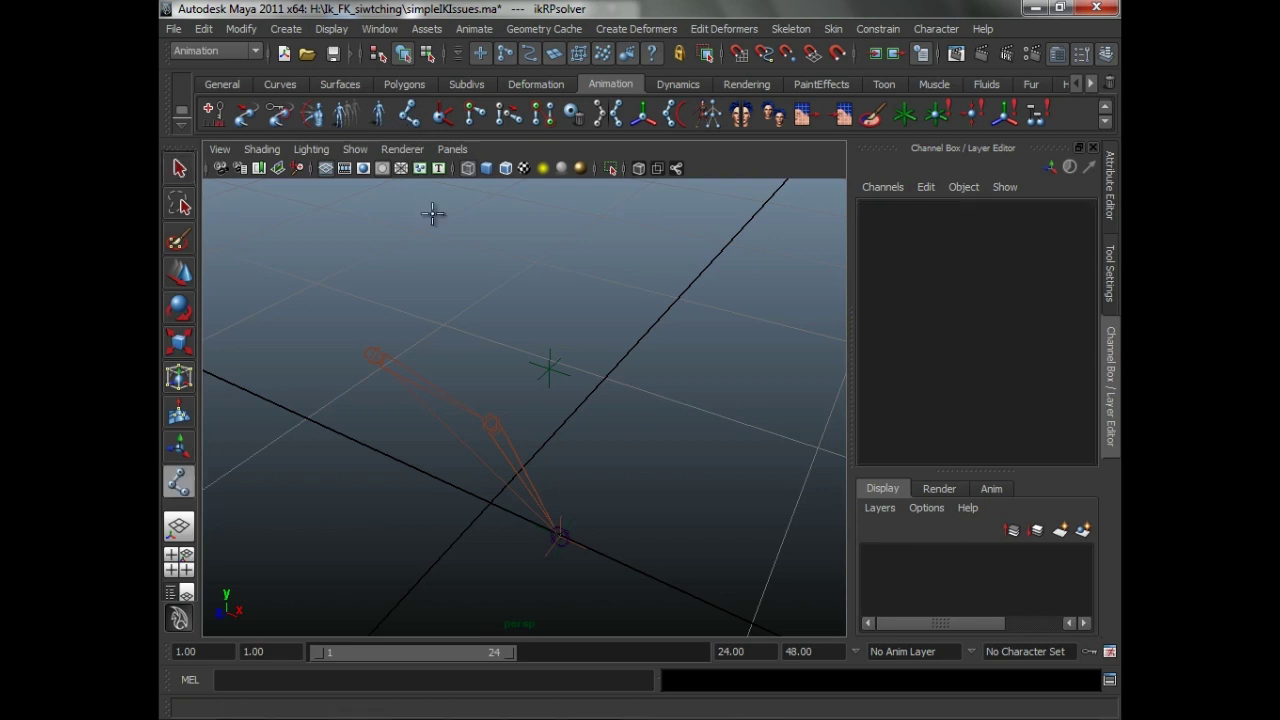
left_click(710, 113)
left_click_drag(543, 289, 477, 317, "alt")
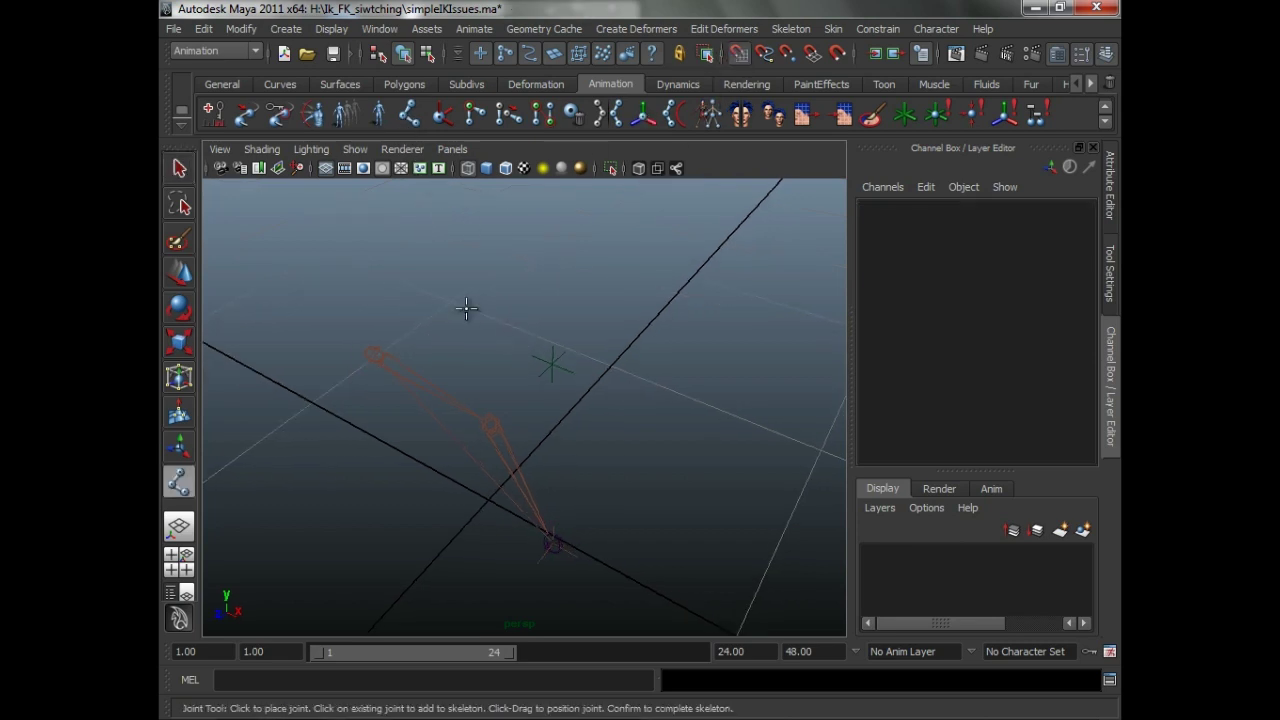
left_click(452, 300)
left_click(610, 365)
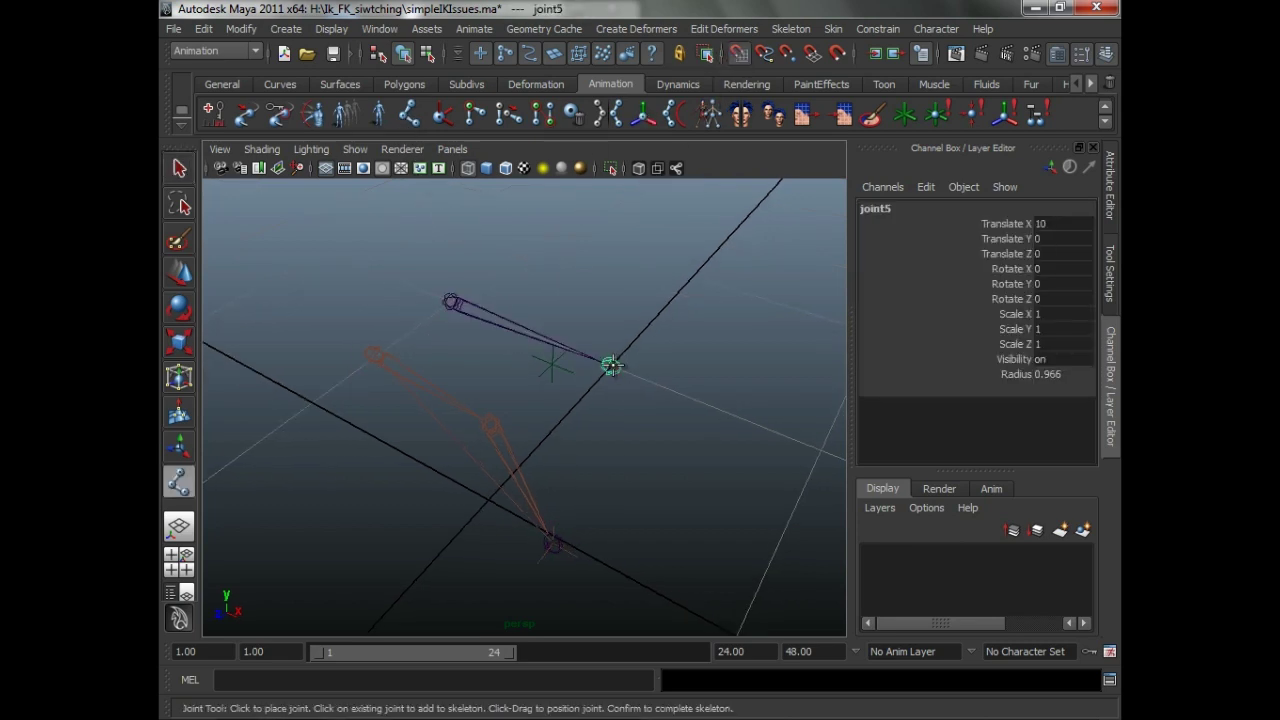
key("q")
Create ikHandle2 on the new chain with the ikSCsolver, from start joint to end joint
left_click(447, 117)
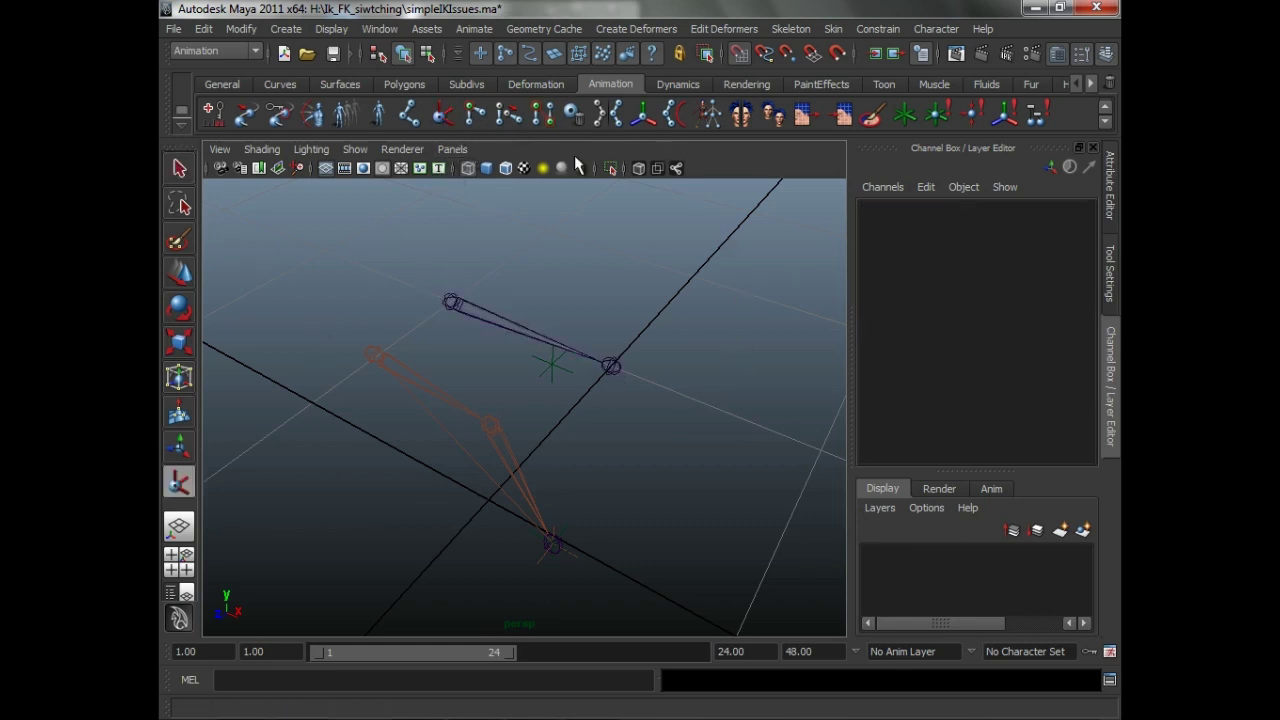
left_click(1109, 272)
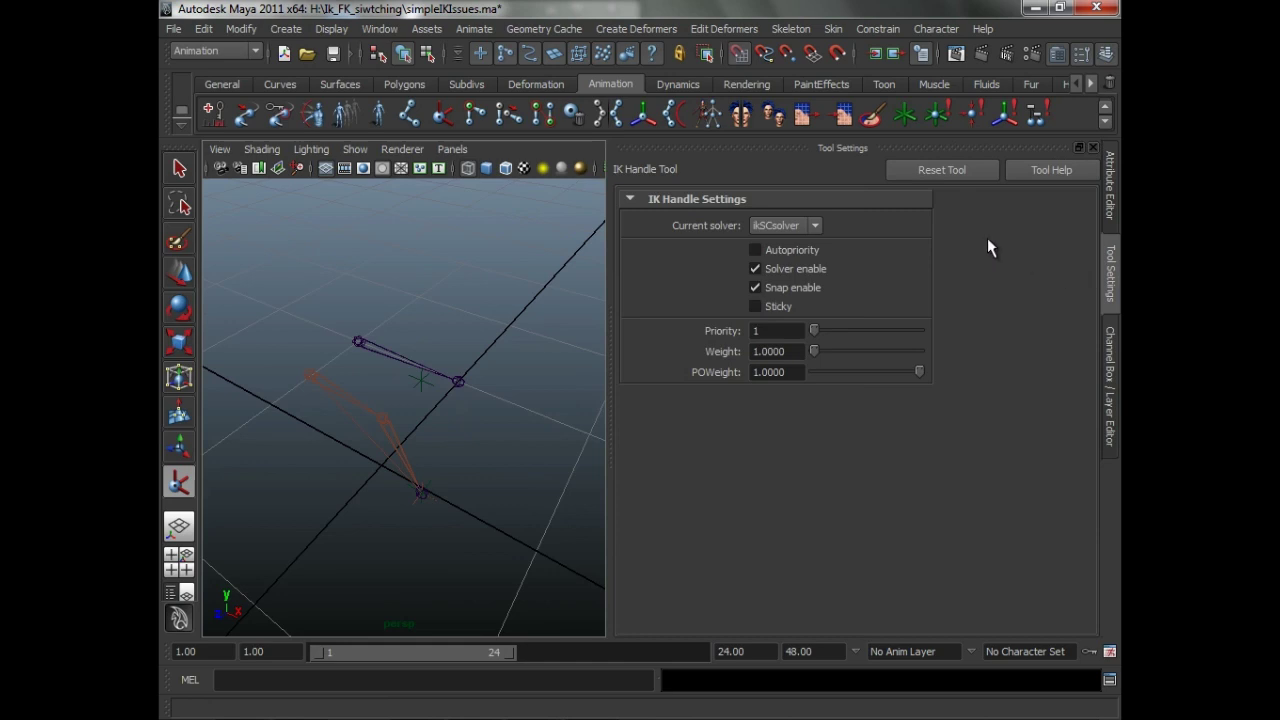
left_click_drag(606, 323, 781, 334)
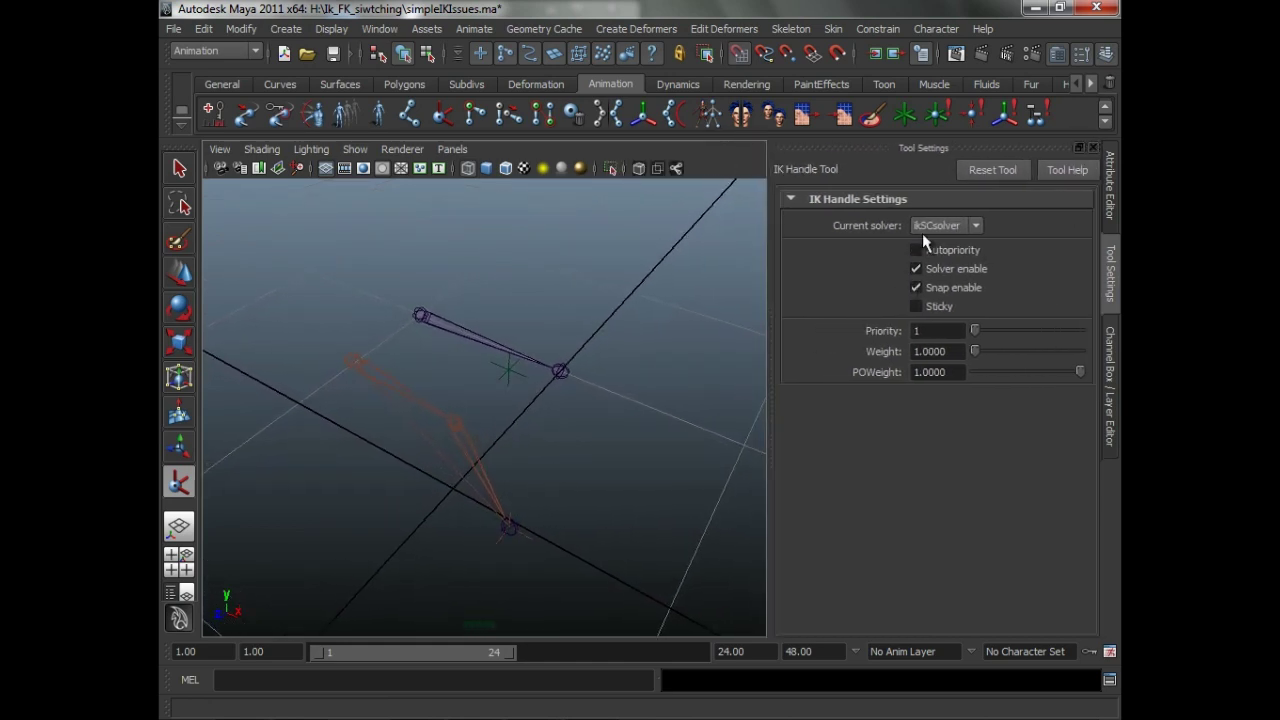
left_click_drag(651, 357, 634, 337, "alt")
left_click(441, 291)
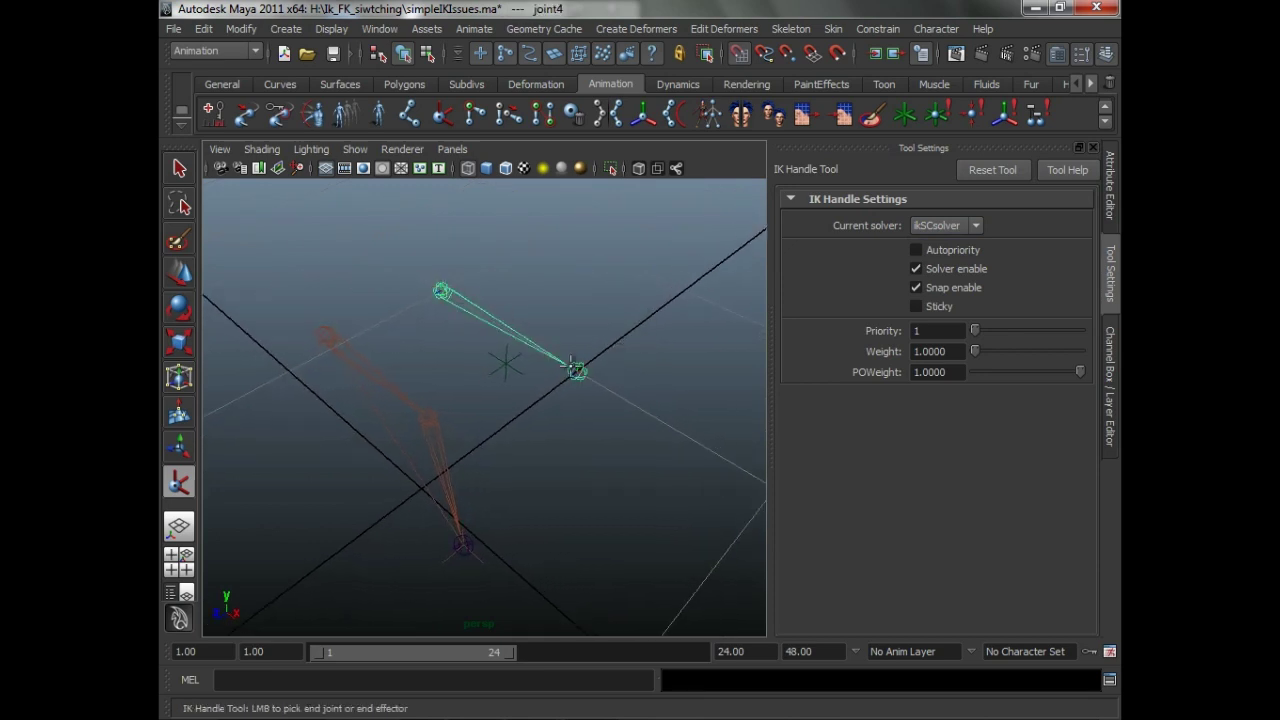
left_click(578, 370)
Move the new chain's ikHandle2 up and right and orbit to watch the chain follow
left_click_drag(560, 432, 574, 434, "alt")
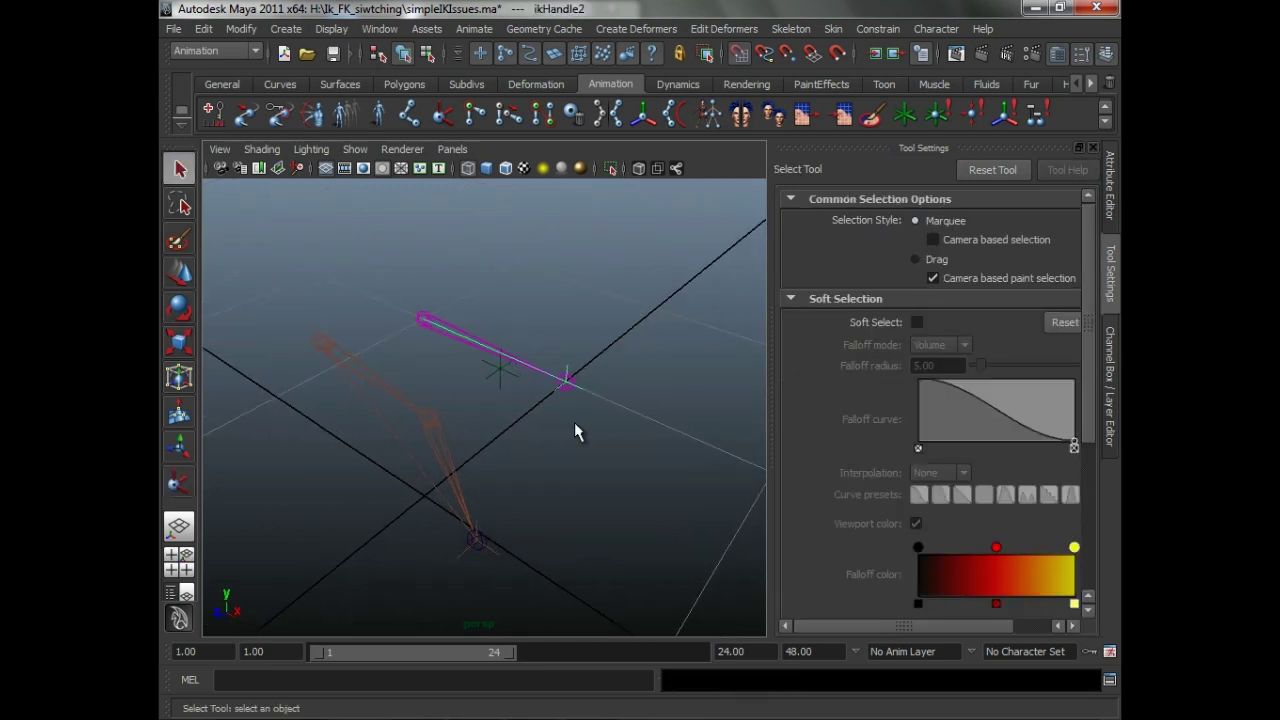
left_click(179, 272)
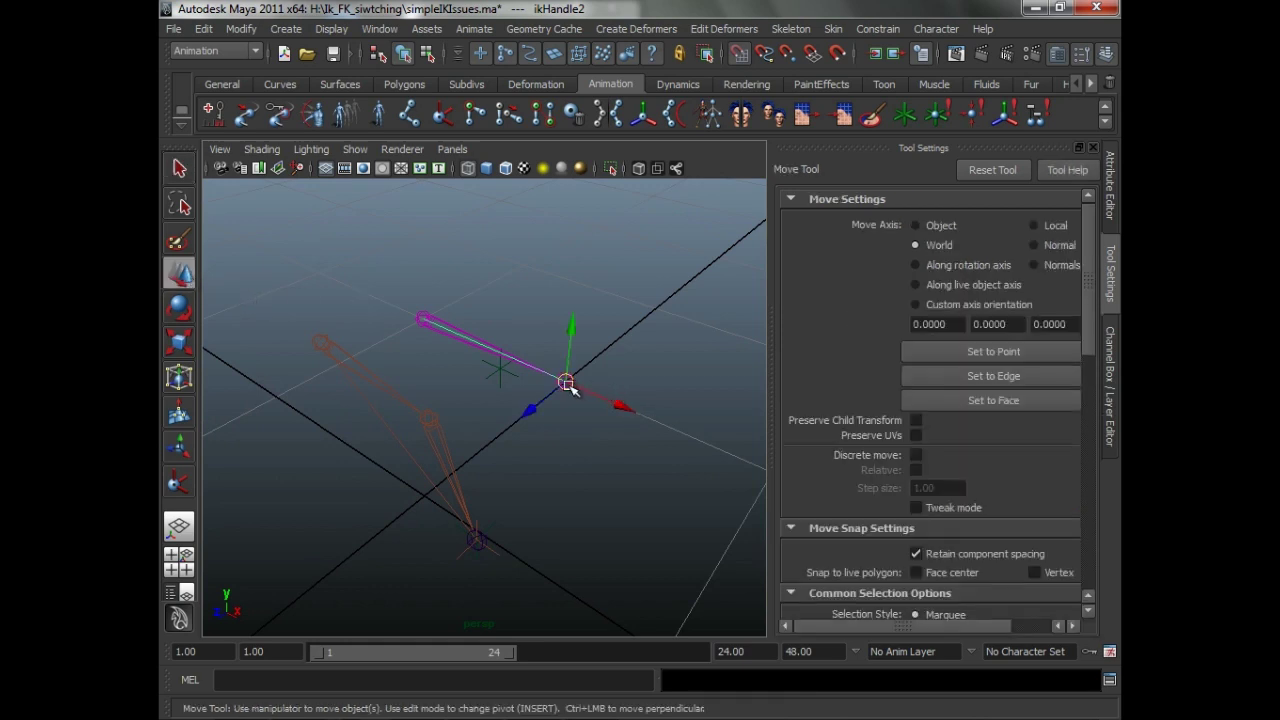
left_click_drag(567, 382, 528, 343)
left_click_drag(634, 363, 605, 343, "alt")
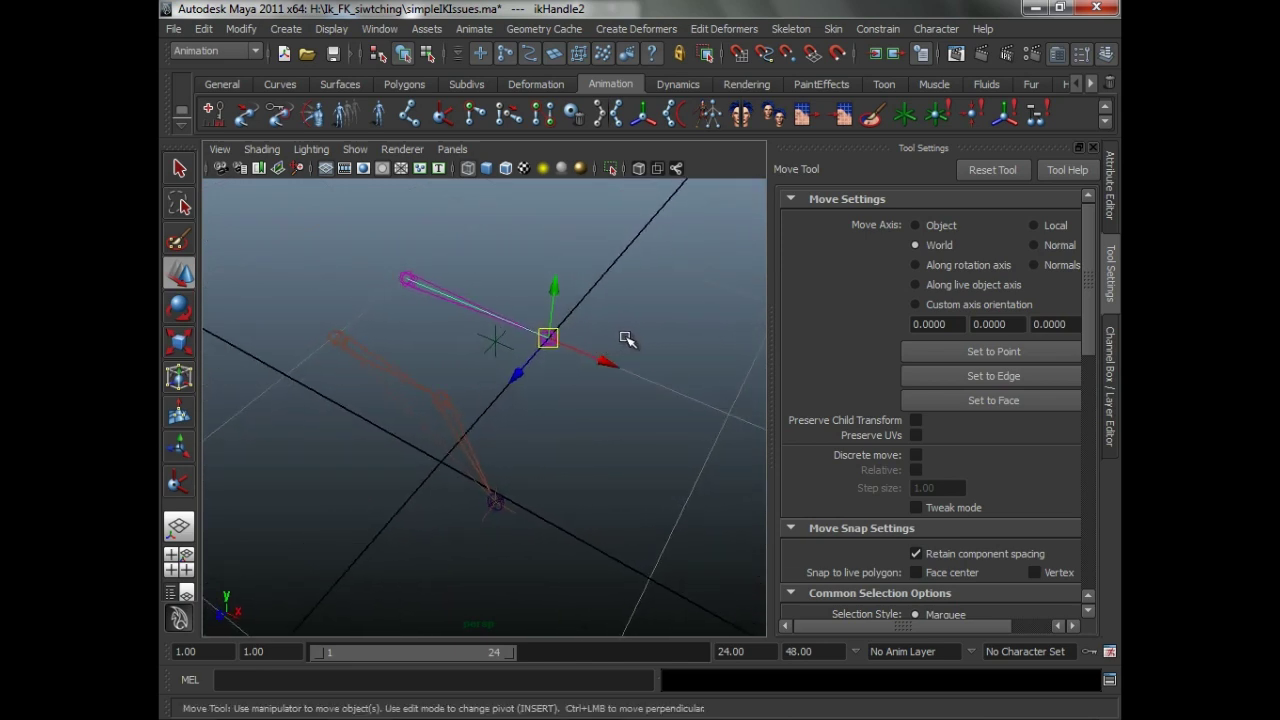
left_click_drag(627, 343, 614, 349, "alt")
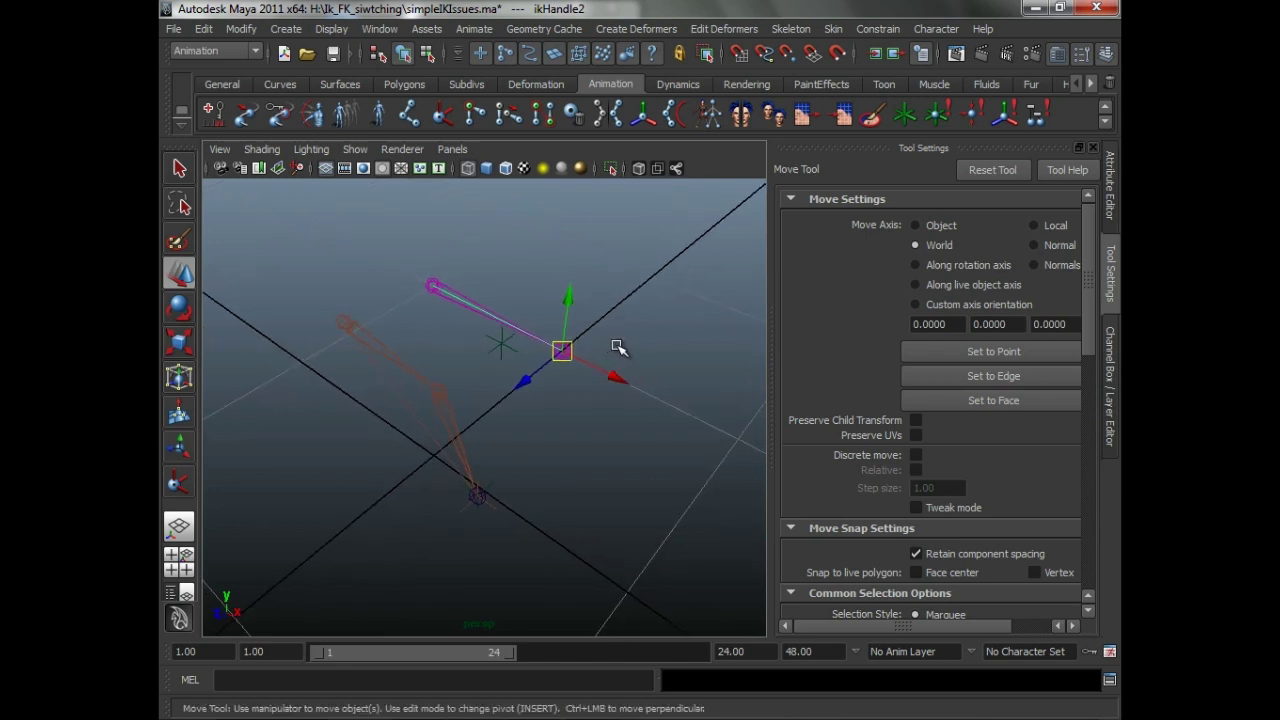
left_click_drag(620, 349, 569, 357, "alt")
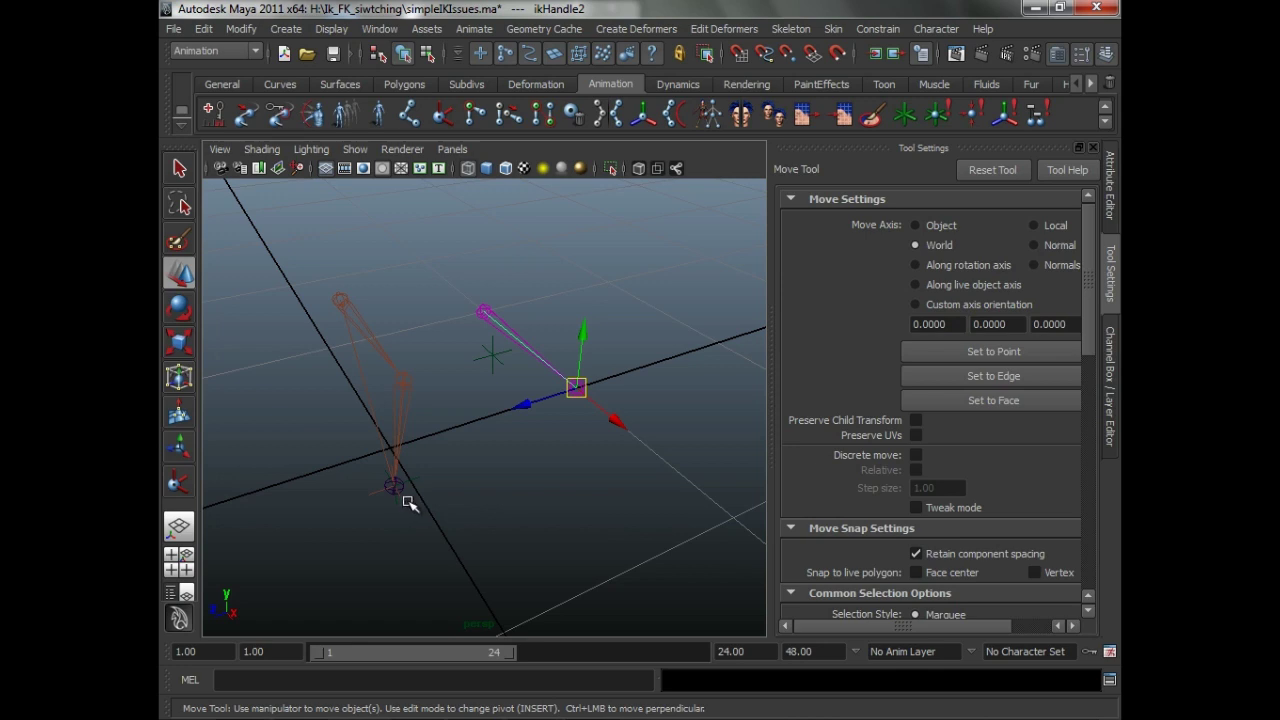
Move the leg's RP ikHandle1 to test its bending, then reselect ikHandle2
left_click(398, 495)
left_click_drag(491, 500, 443, 420, "alt")
left_click_drag(634, 357, 585, 383, "alt")
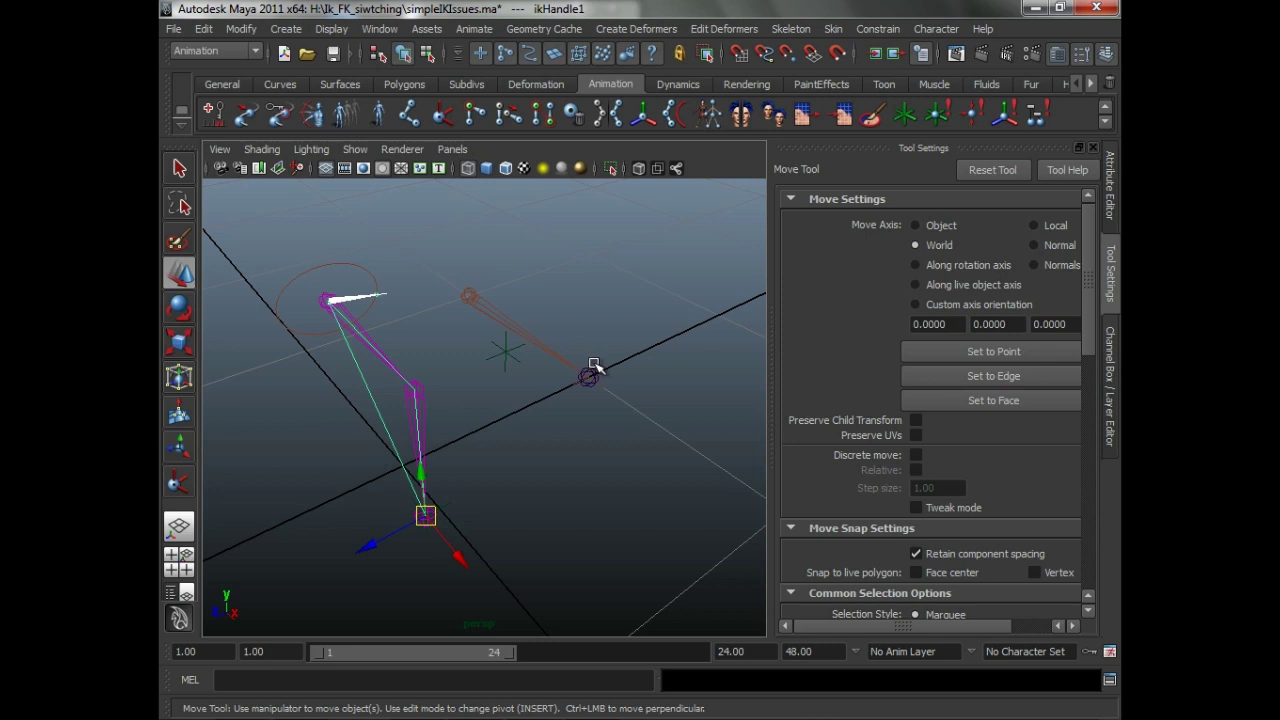
left_click(606, 391)
left_click(603, 391)
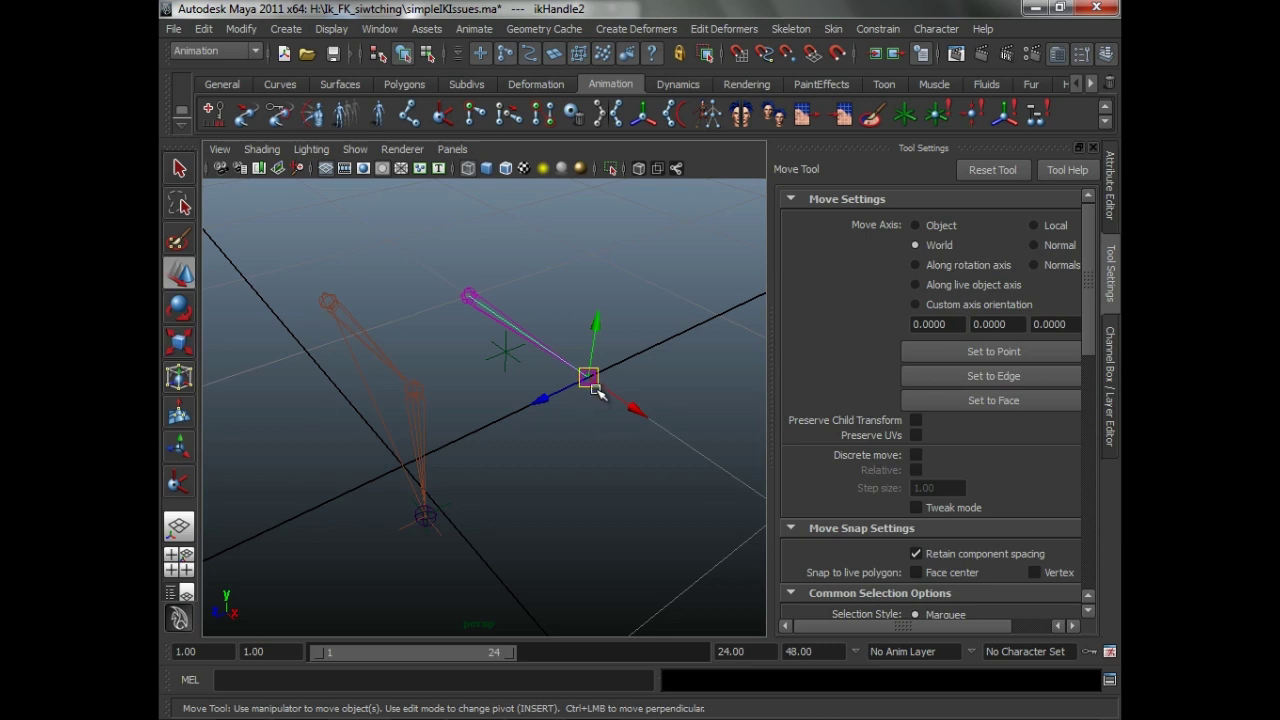
mouse_move(595, 395)
left_mouse_down("alt")
mouse_move(563, 371)
mouse_move(651, 386)
mouse_move(579, 382)
left_mouse_up("alt")
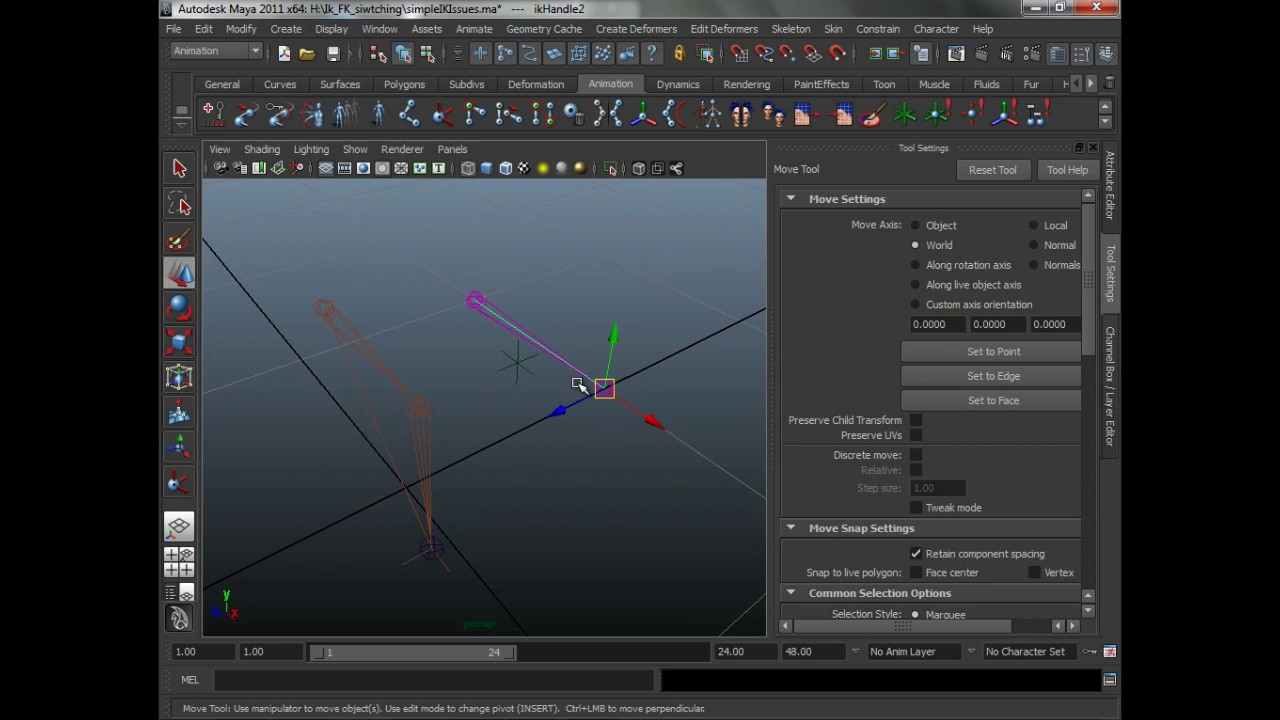
Rotate ikHandle2 back and forth with the Rotate tool, then select ikHandle1 to rotate it
left_click(520, 366)
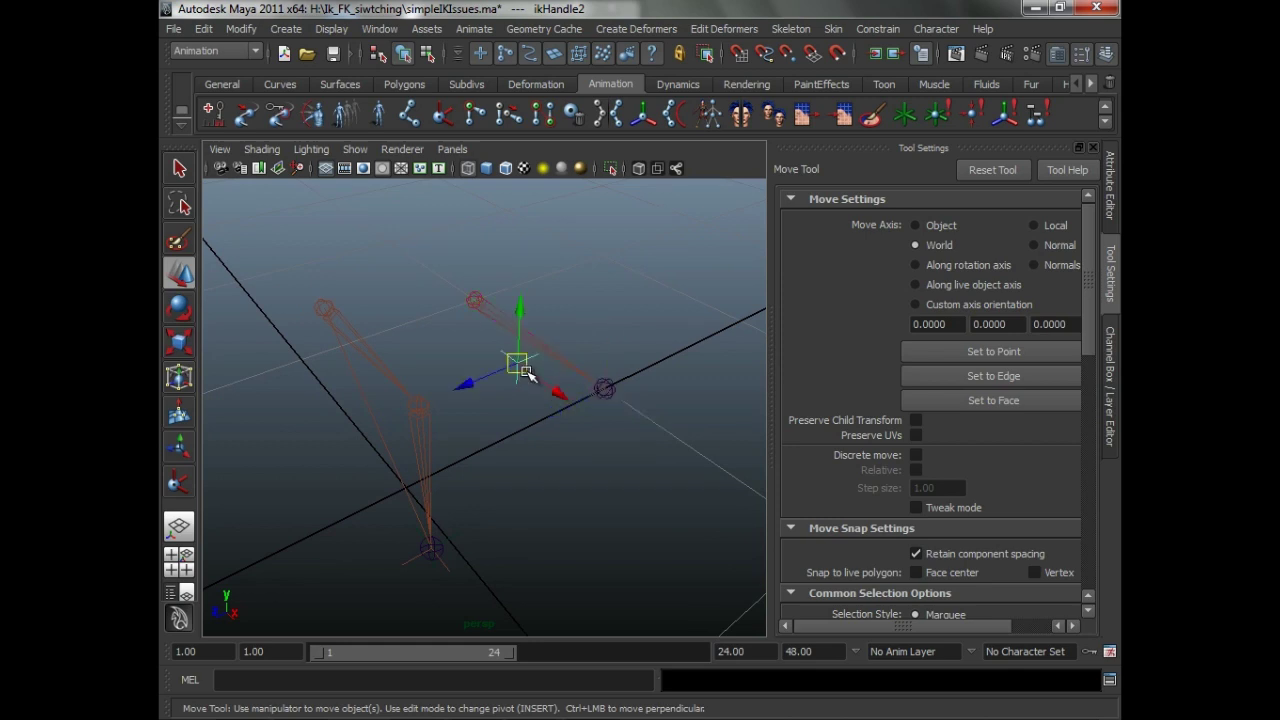
left_click(540, 345)
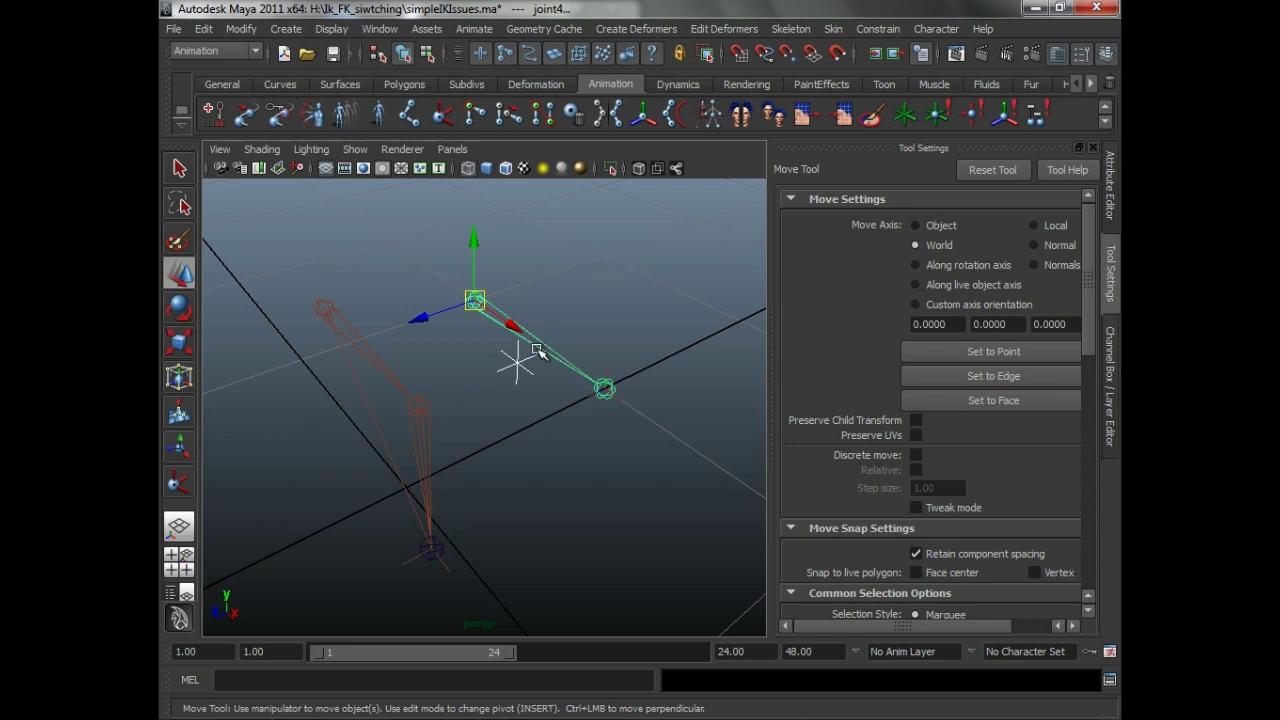
left_click(538, 354)
left_click(610, 390)
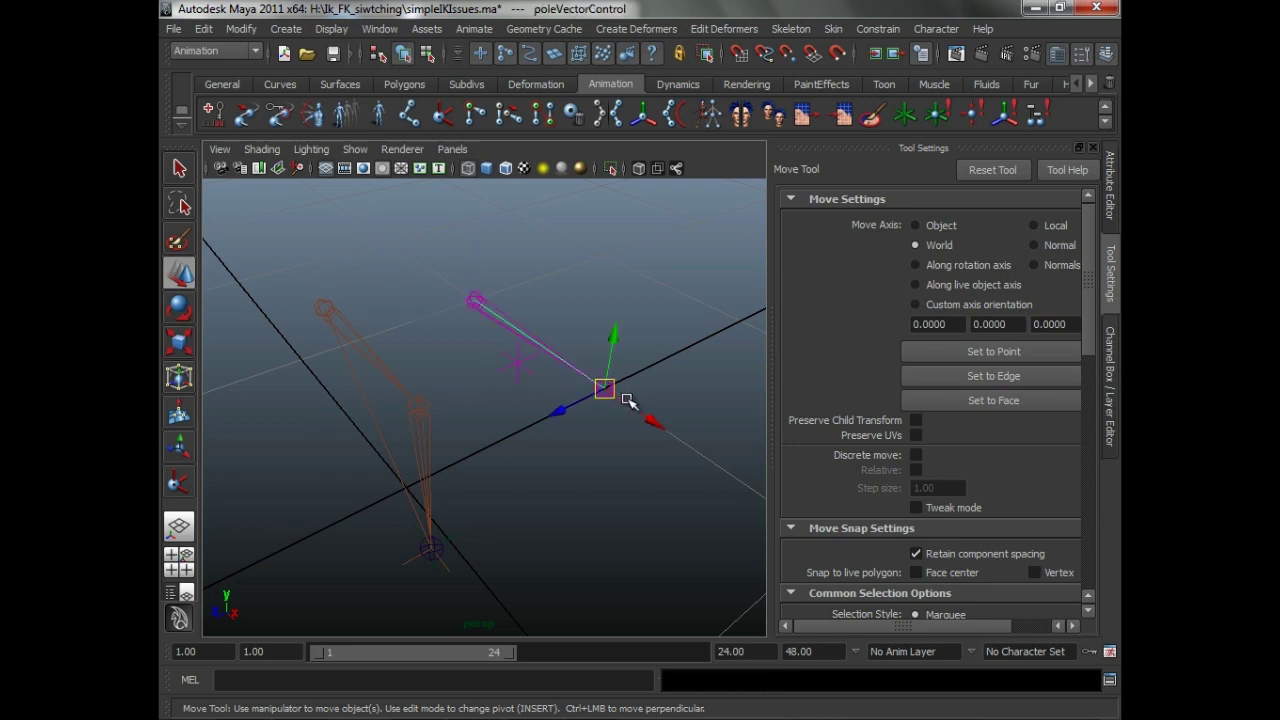
left_click(179, 307)
left_click_drag(574, 400, 602, 360, "alt")
left_click_drag(544, 474, 589, 347)
left_click_drag(490, 482, 556, 329, "alt")
left_click(453, 479)
Select joint4 and the first chain's root joint to compare the two chains, then select ikHandle2
left_click(537, 335)
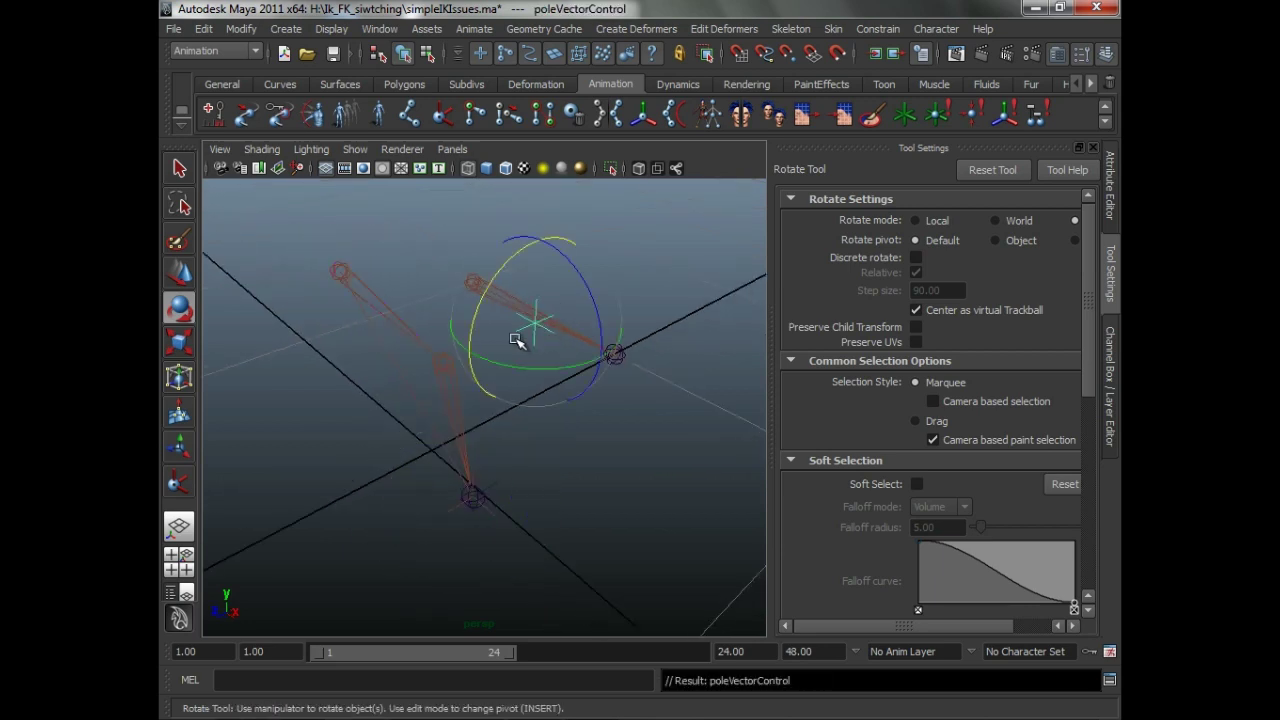
left_click(712, 340)
left_click(488, 282)
left_click_drag(479, 300, 500, 331, "alt")
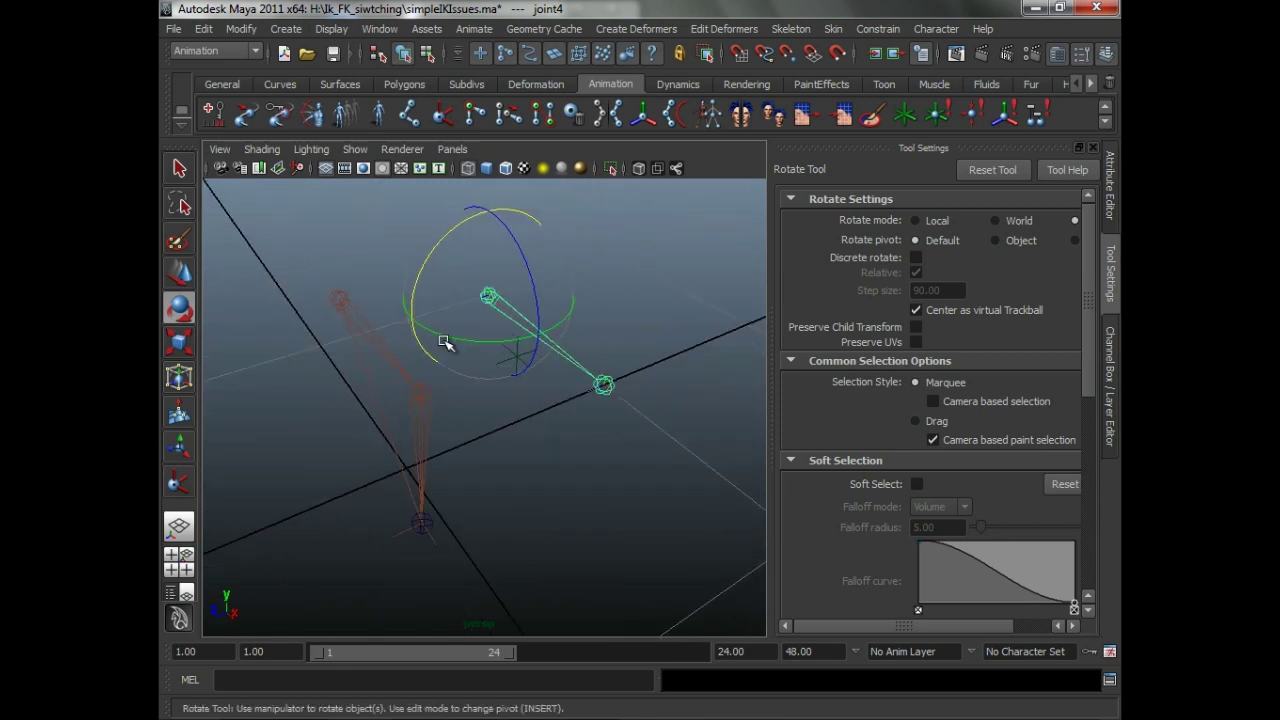
left_click_drag(474, 436, 429, 376, "alt")
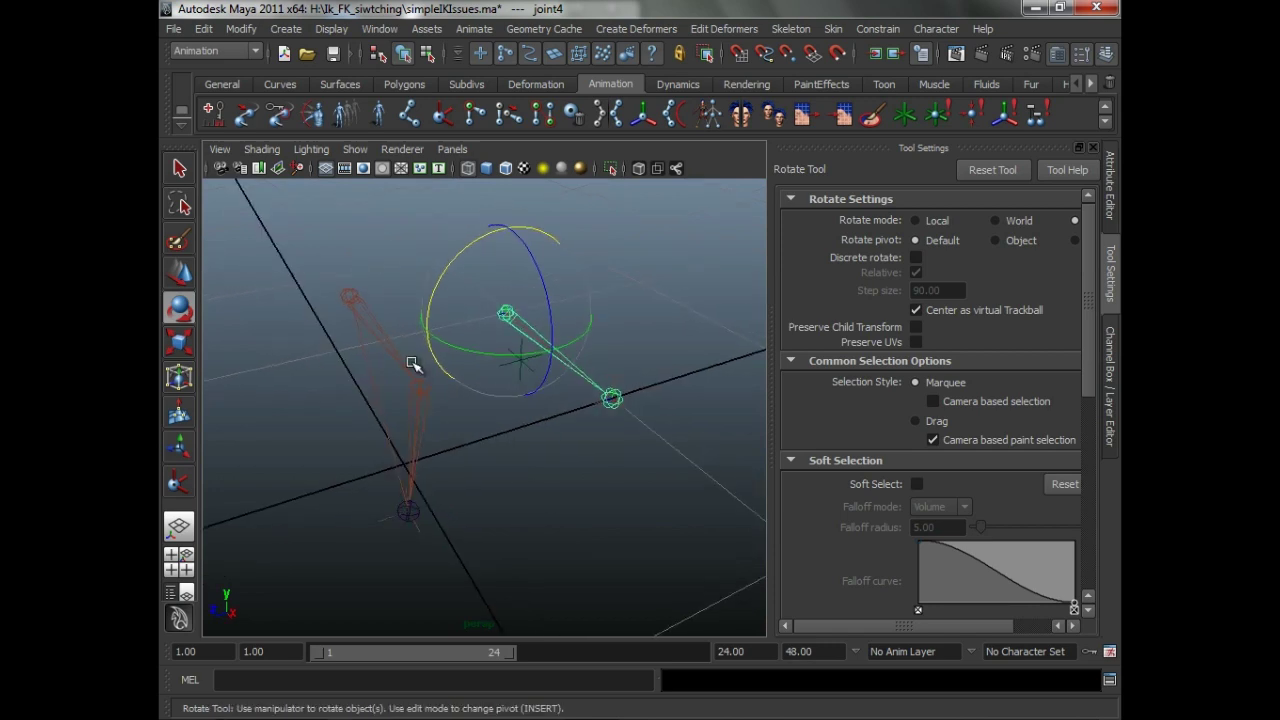
left_click(401, 364)
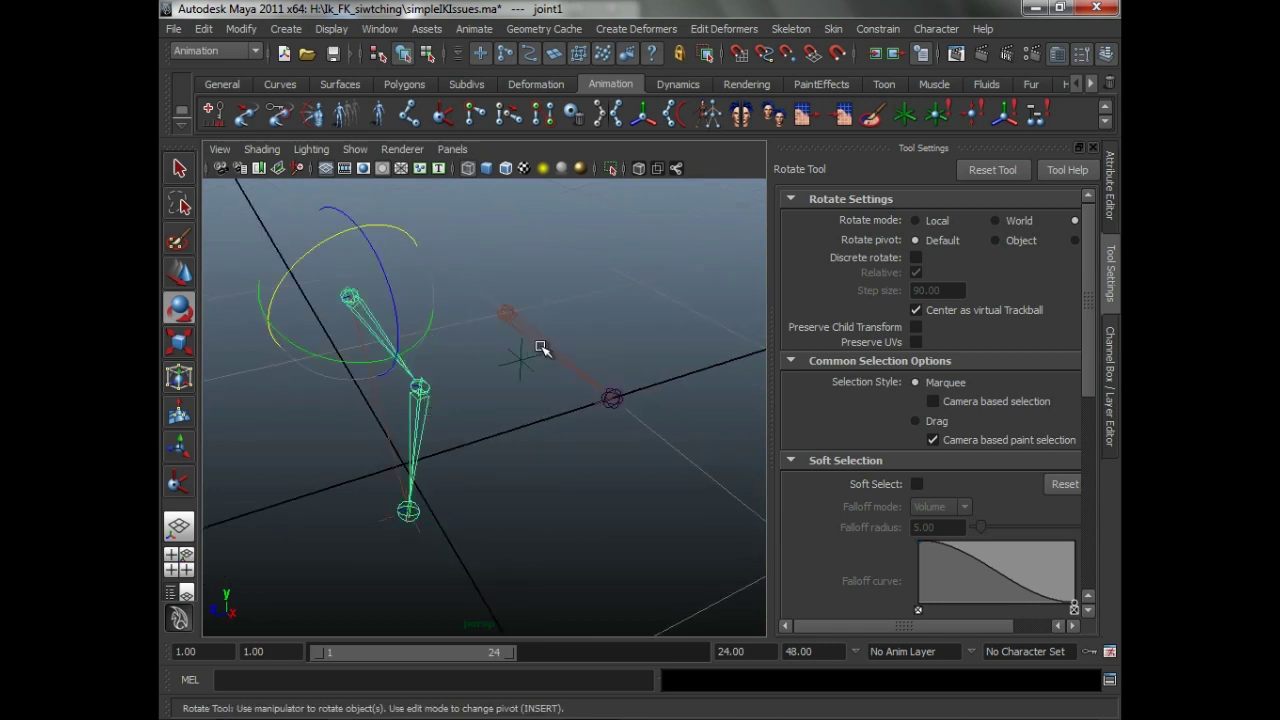
left_click(503, 308)
left_click_drag(500, 320, 523, 326, "alt")
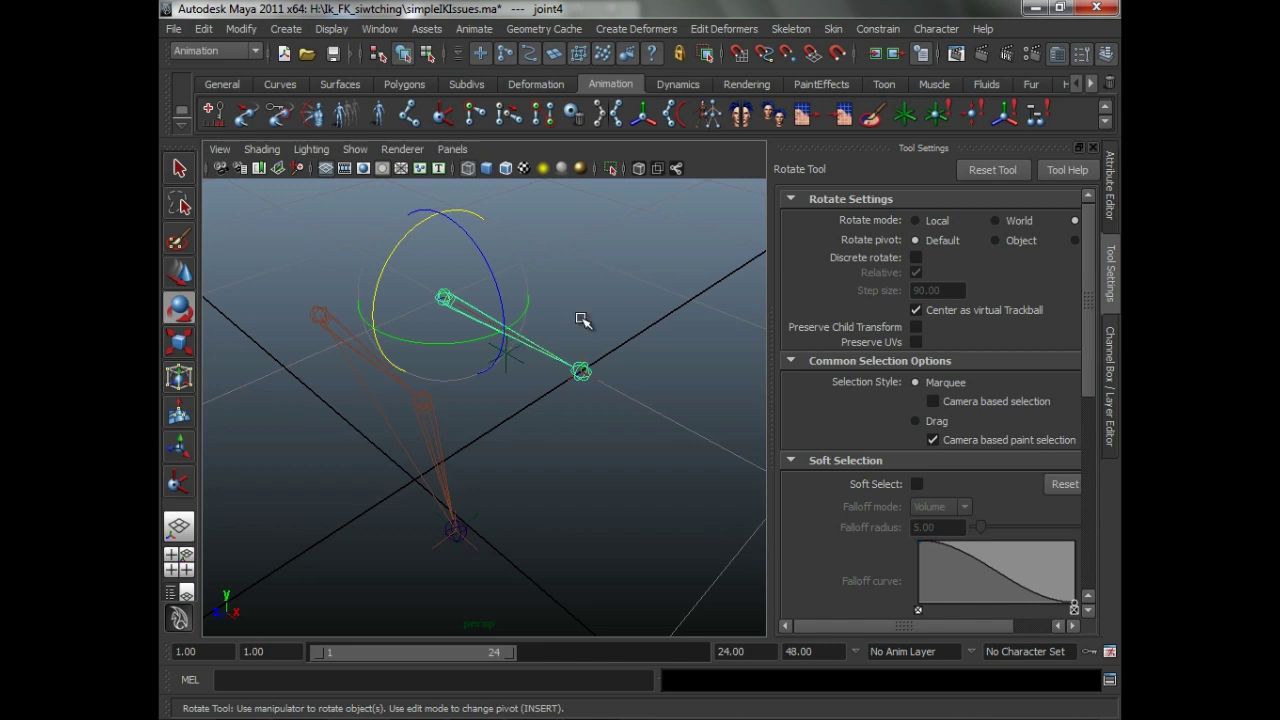
left_click_drag(547, 372, 568, 405, "alt")
left_click(562, 400)
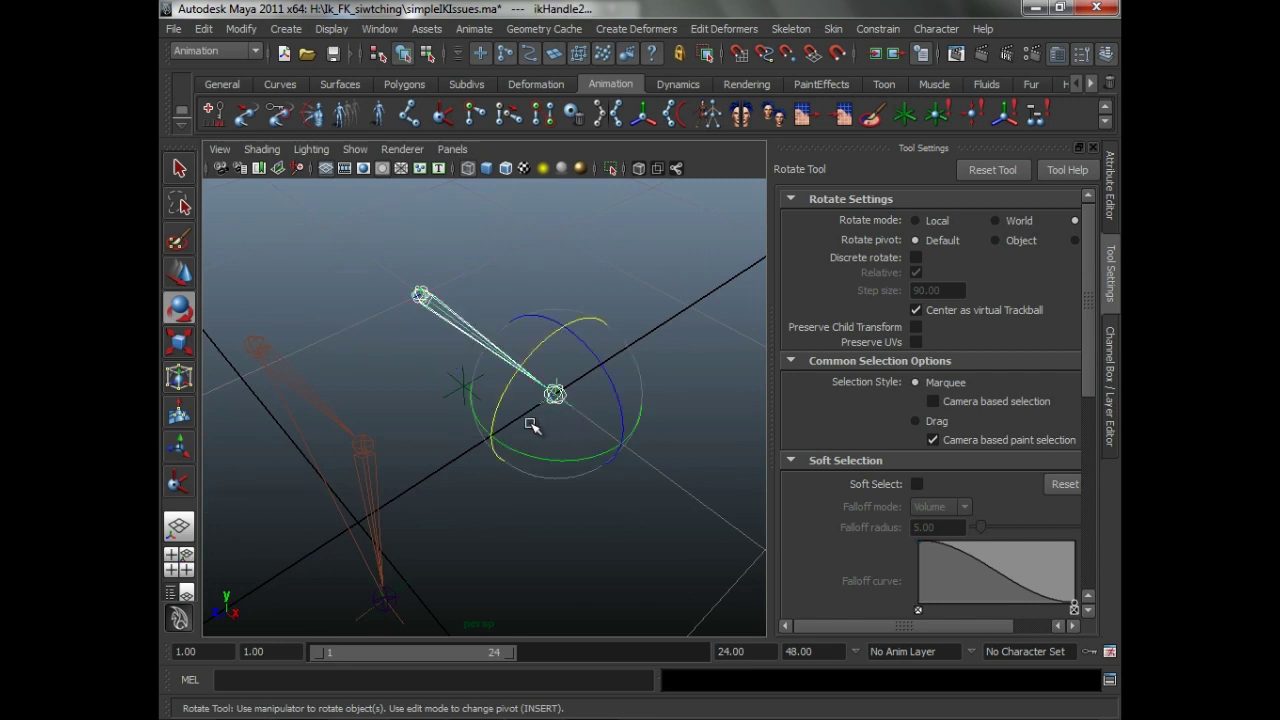
Delete the second chain and select the remaining leg's IK handle, ikHandle1
key("Delete")
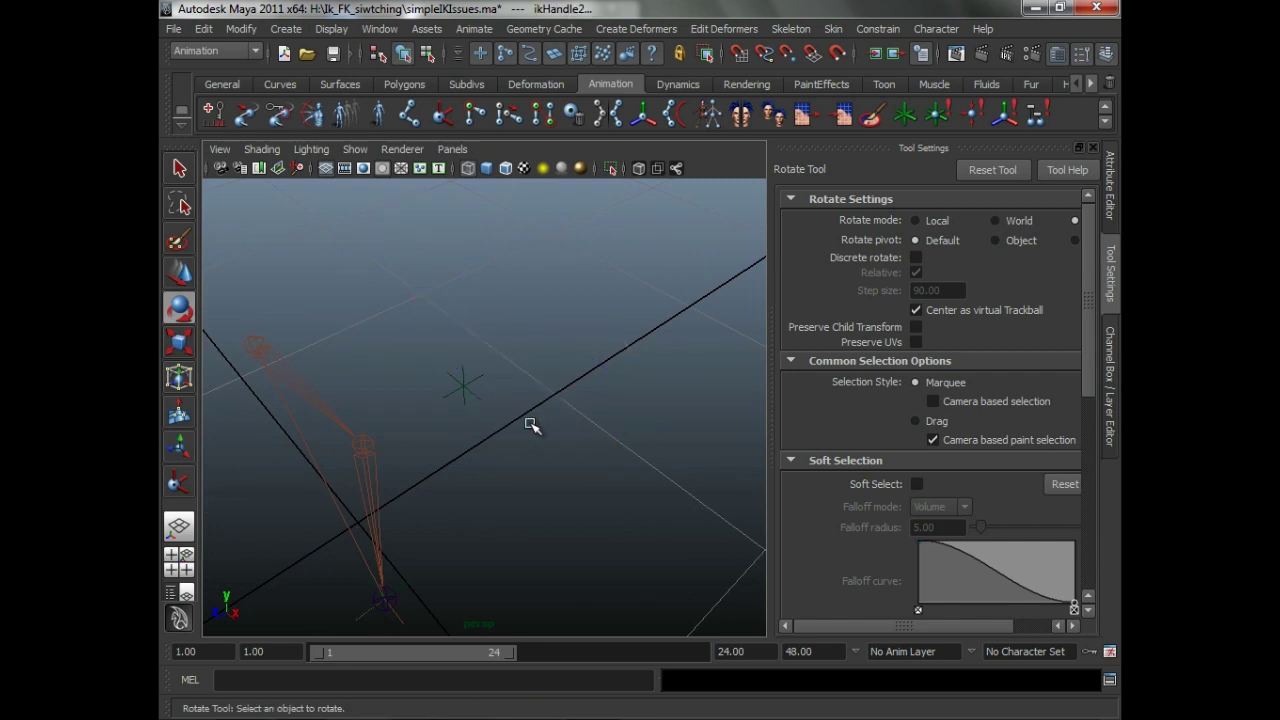
left_click_drag(629, 486, 542, 455, "alt")
left_click(533, 457)
left_click_drag(603, 406, 533, 435, "alt")
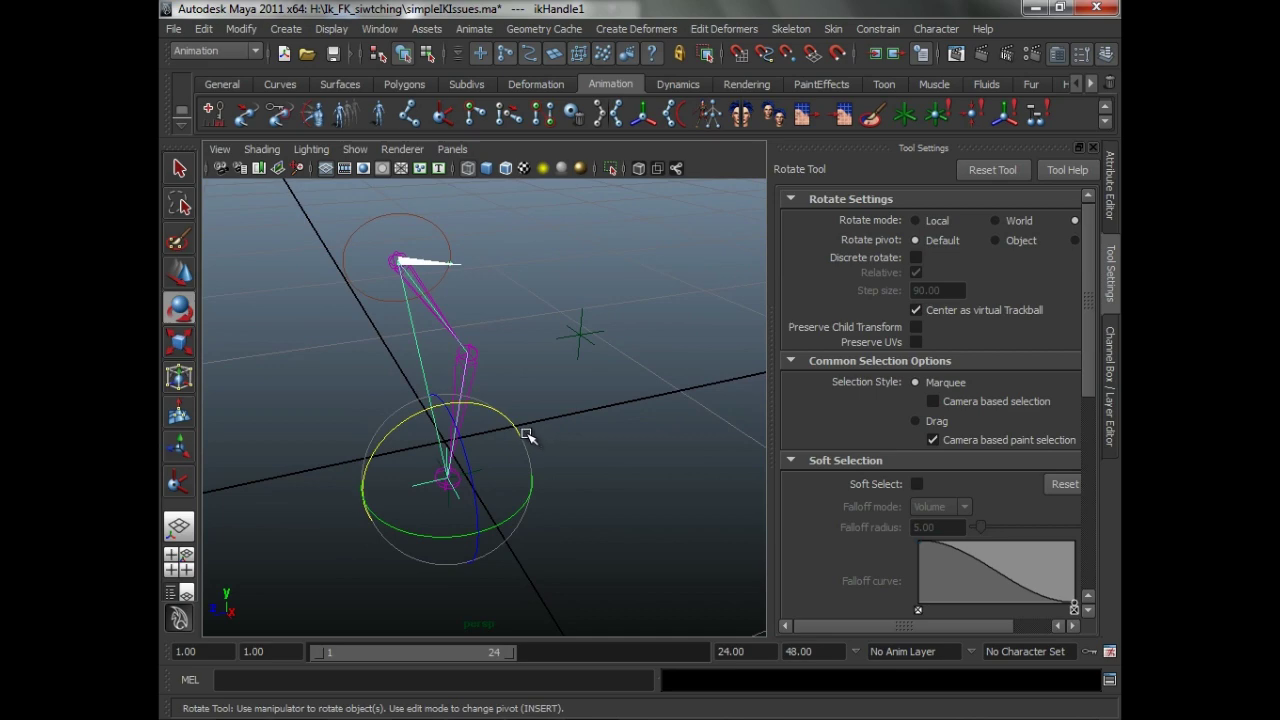
mouse_move(505, 421)
left_mouse_down("alt")
mouse_move(594, 429)
mouse_move(525, 400)
mouse_move(566, 420)
mouse_move(509, 414)
mouse_move(543, 423)
mouse_move(521, 423)
mouse_move(606, 443)
mouse_move(529, 429)
mouse_move(583, 426)
mouse_move(583, 412)
mouse_move(514, 423)
mouse_move(543, 429)
mouse_move(523, 429)
mouse_move(536, 414)
mouse_move(522, 432)
left_mouse_up("alt")
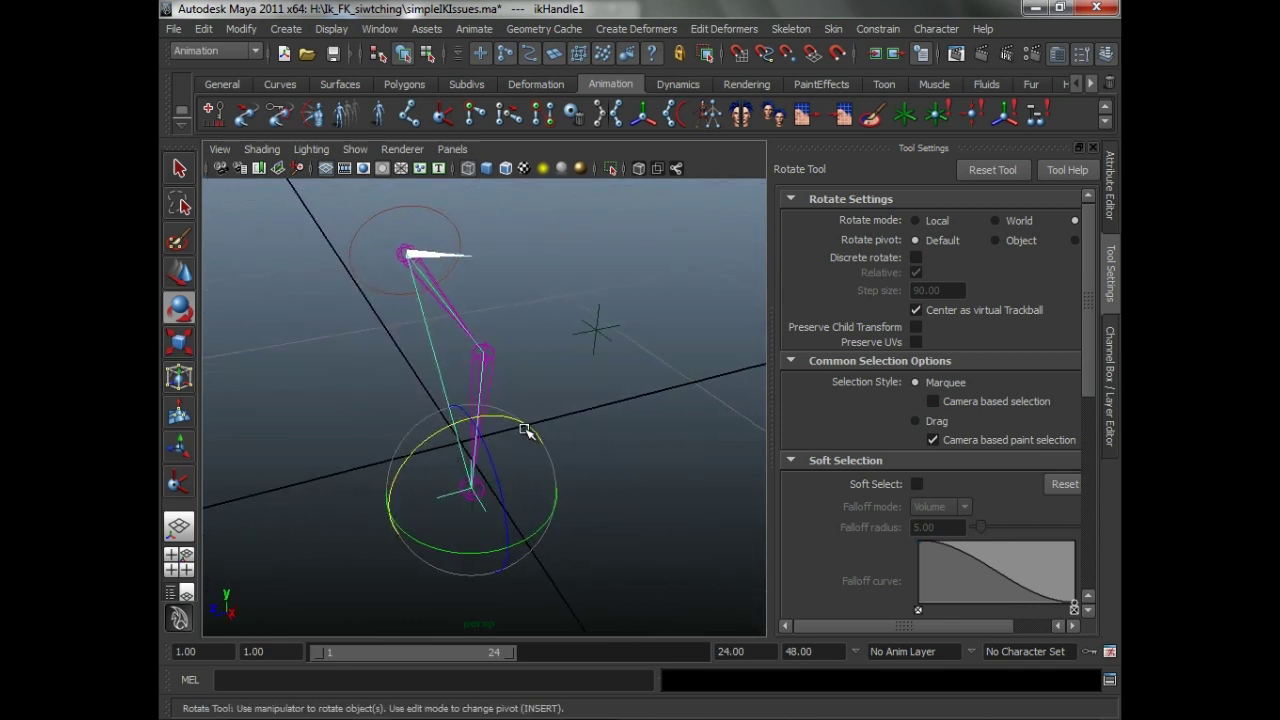
Test-move ikHandle1 with the Move tool, then undo the move
key("w")
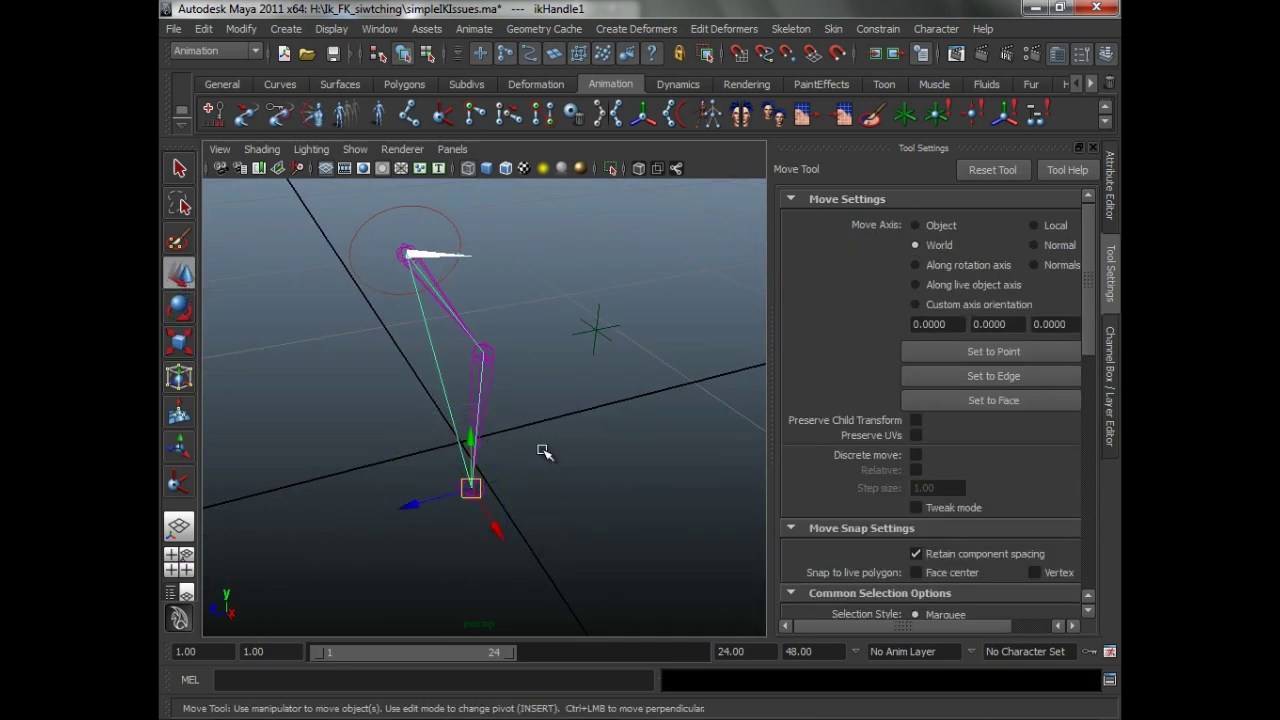
left_click_drag(527, 486, 562, 422, "alt")
key("ctrl+z")
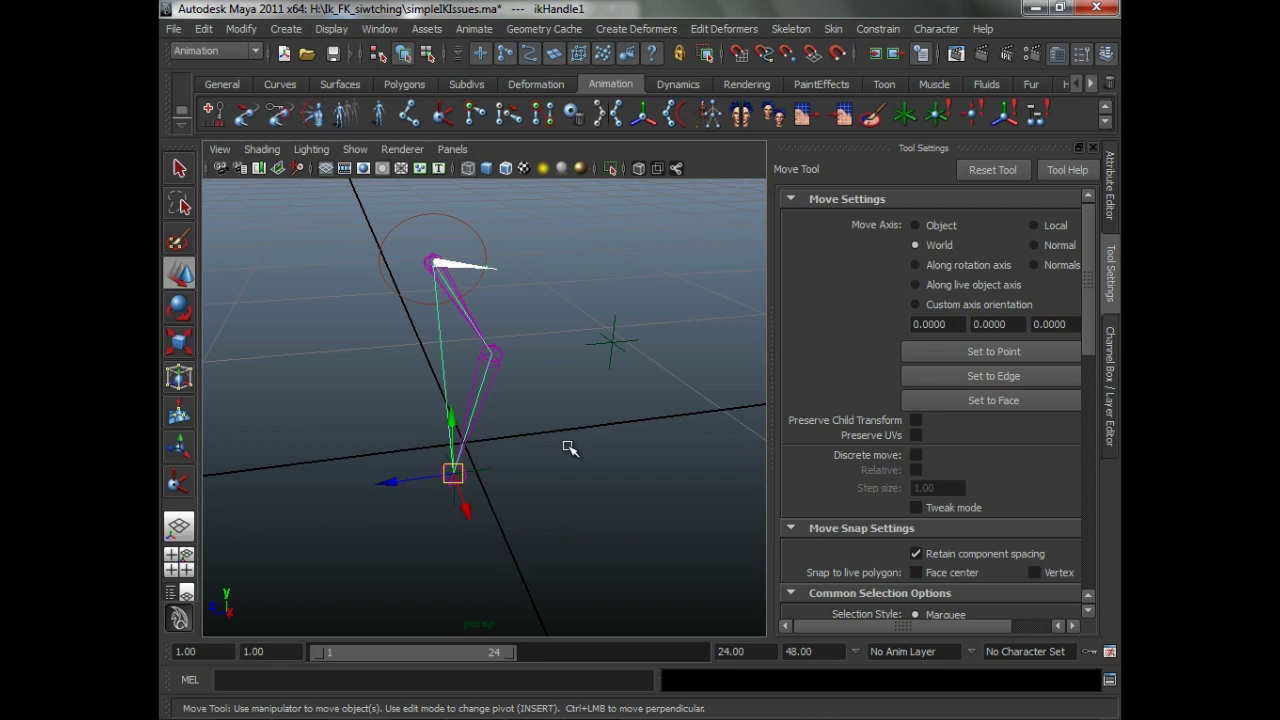
mouse_move(590, 450)
left_mouse_down("alt")
mouse_move(586, 420)
mouse_move(605, 438)
left_mouse_up("alt")
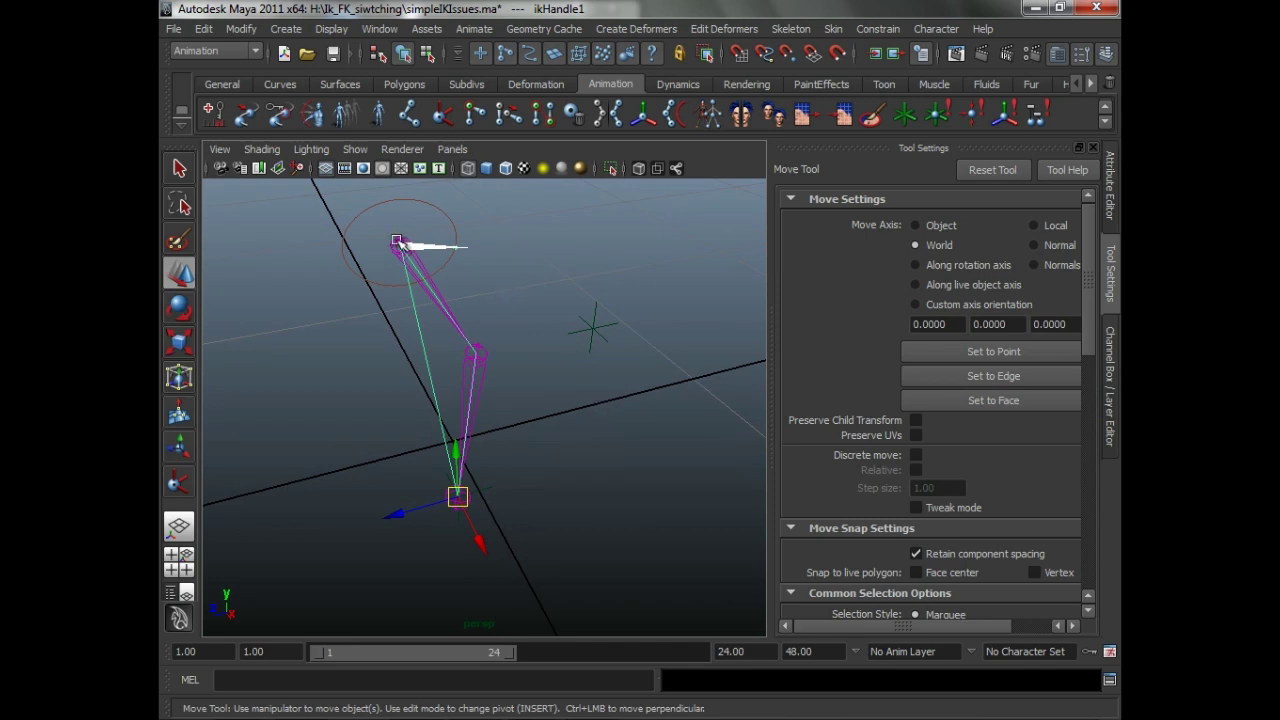
Select the chain's top and bottom joints, then reselect ikHandle1
left_click(395, 242)
mouse_move(520, 423)
left_mouse_down("alt")
mouse_move(500, 377)
mouse_move(520, 371)
mouse_move(480, 430)
mouse_move(510, 410)
left_mouse_up("alt")
left_click(452, 425)
left_click(480, 429)
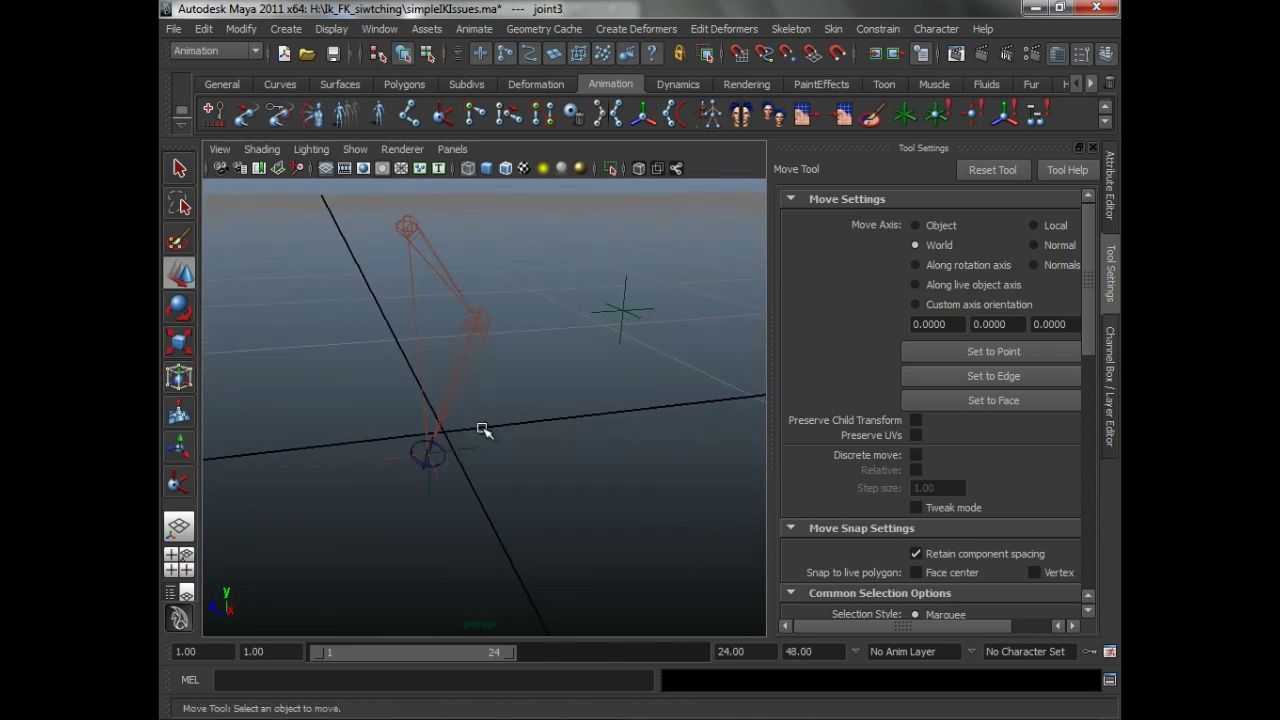
left_click(435, 468)
left_click_drag(435, 468, 480, 404, "alt")
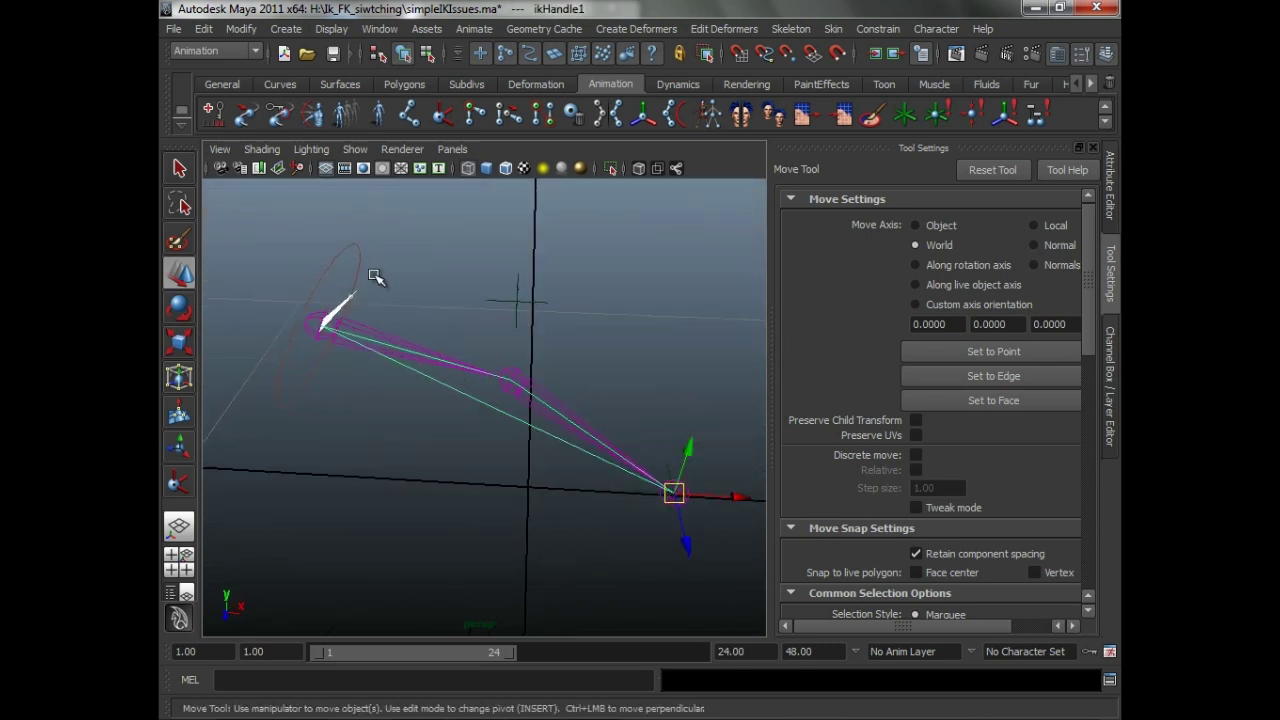
left_click_drag(380, 266, 573, 344, "alt")
Select the pole-vector locator and add ikHandle1 to the selection
left_click(632, 340)
middle_click_drag(531, 417, 531, 466)
left_click(535, 455)
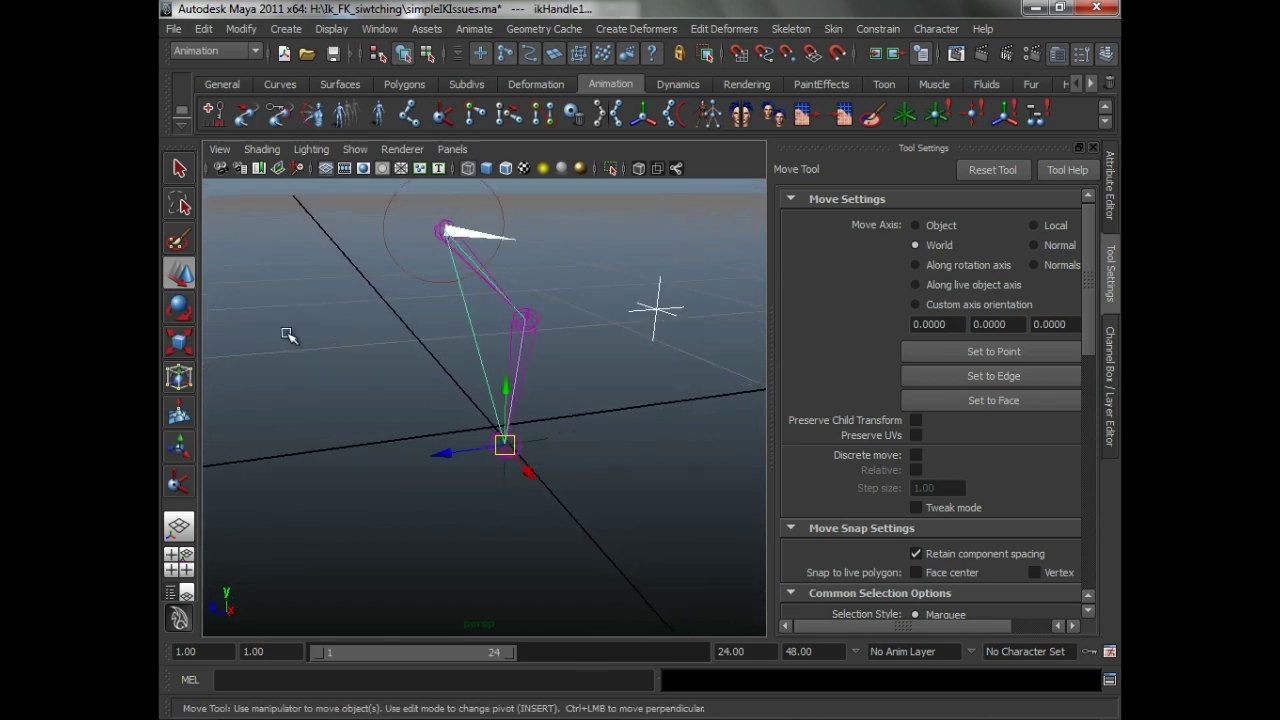
left_click_drag(560, 365, 620, 345, "alt")
Pole-vector constrain ikHandle1 to poleVectorControl, then raise the locator to test the knee swing
left_click(878, 28)
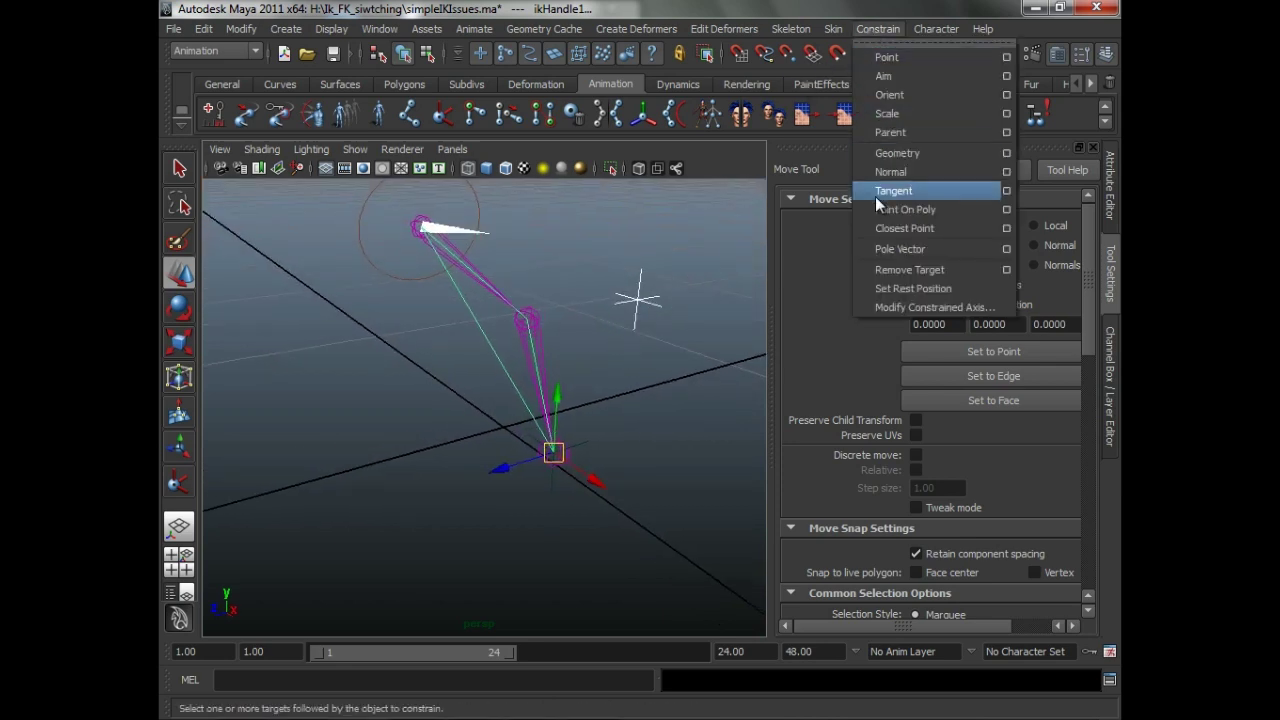
left_click(900, 248)
left_click(660, 302)
left_click_drag(660, 302, 616, 242, "alt")
left_click_drag(651, 333, 610, 352, "alt")
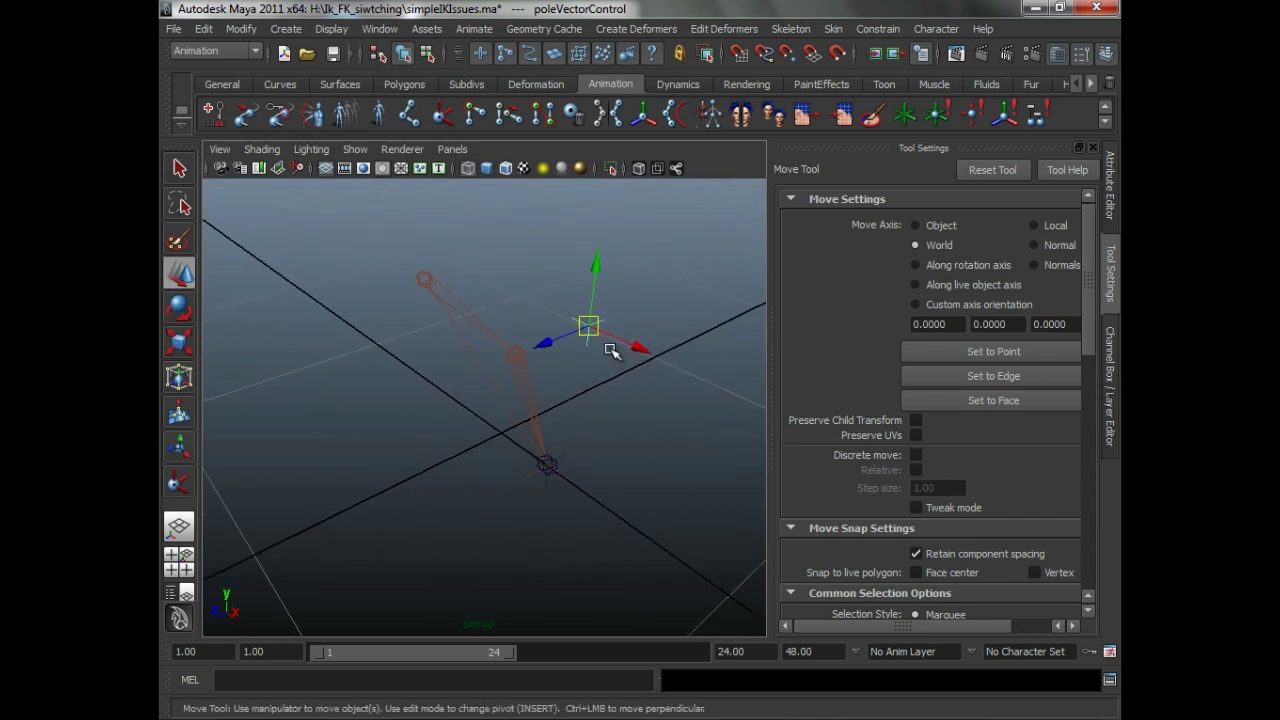
left_click_drag(480, 251, 517, 147, "alt")
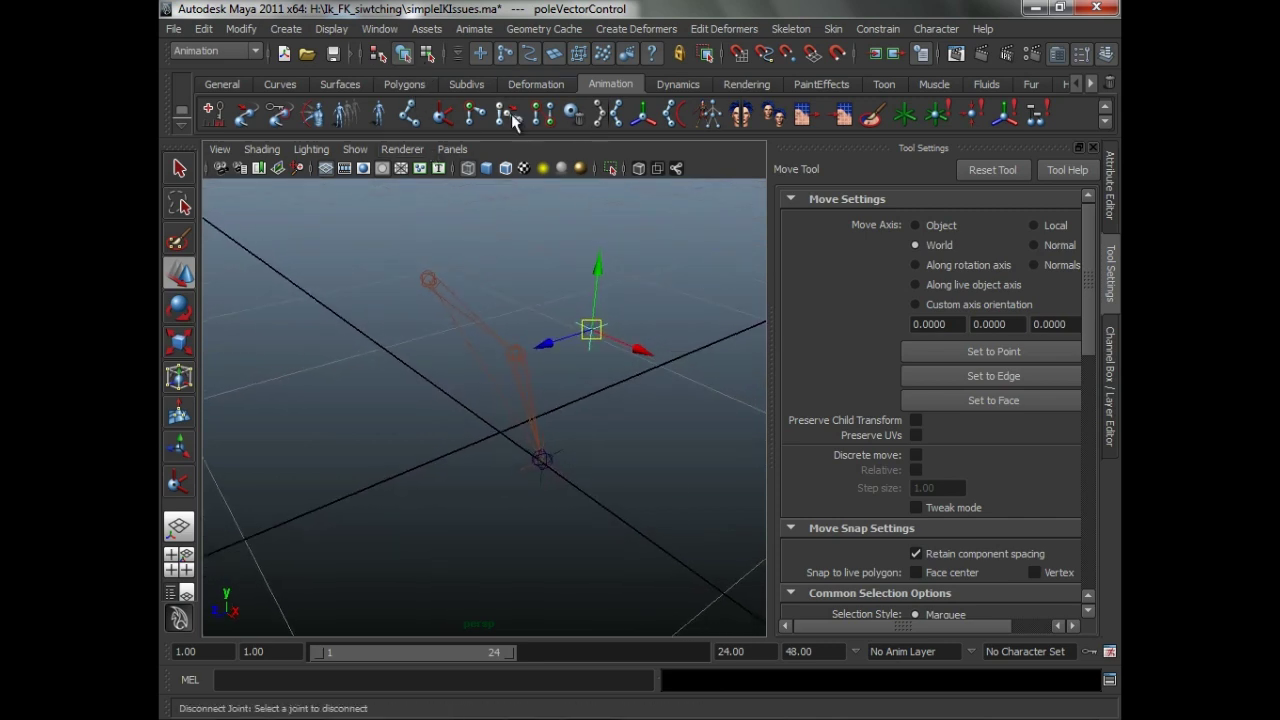
Create a polygon plane at the origin and reduce its width and height subdivisions to 1
left_click(285, 29)
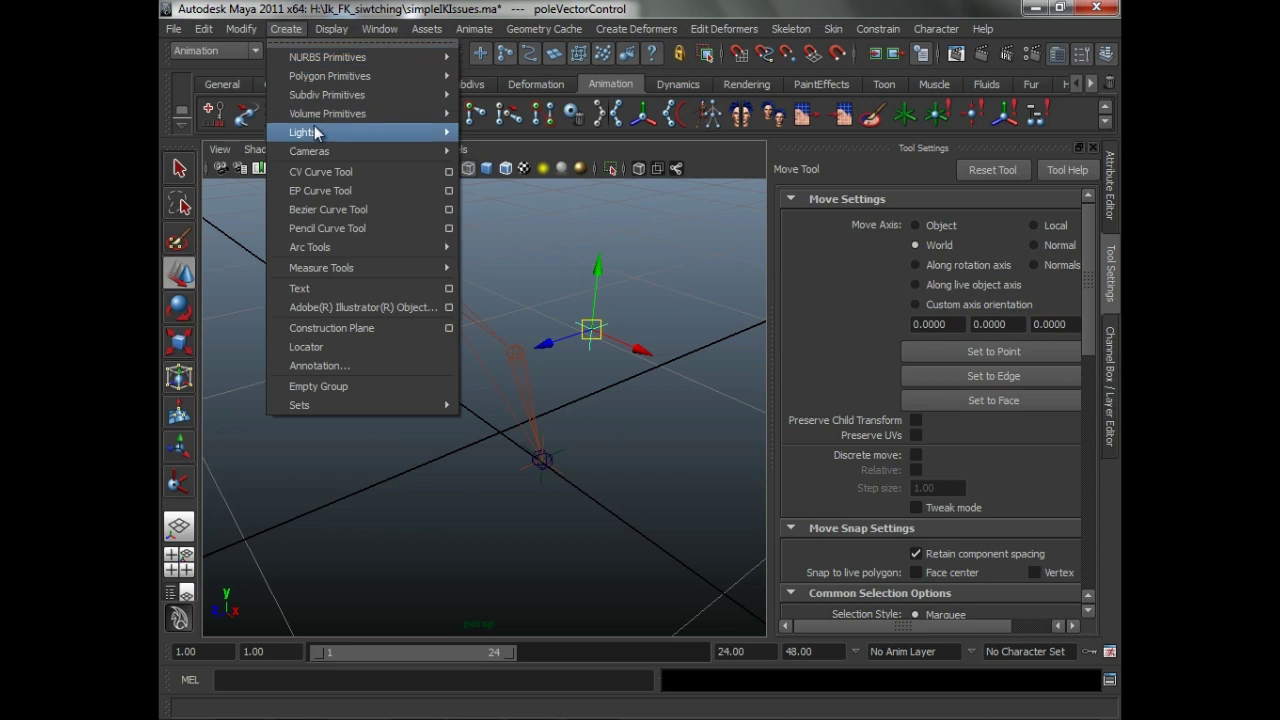
mouse_move(343, 78)
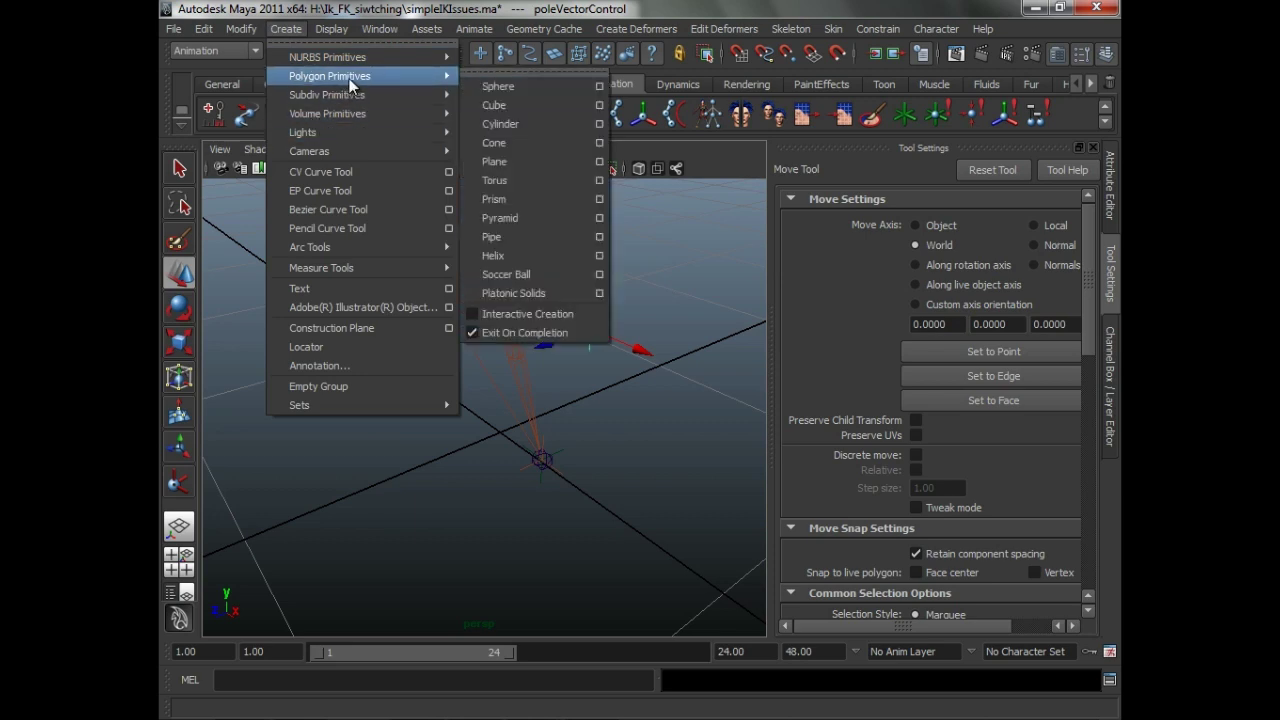
left_click(510, 160)
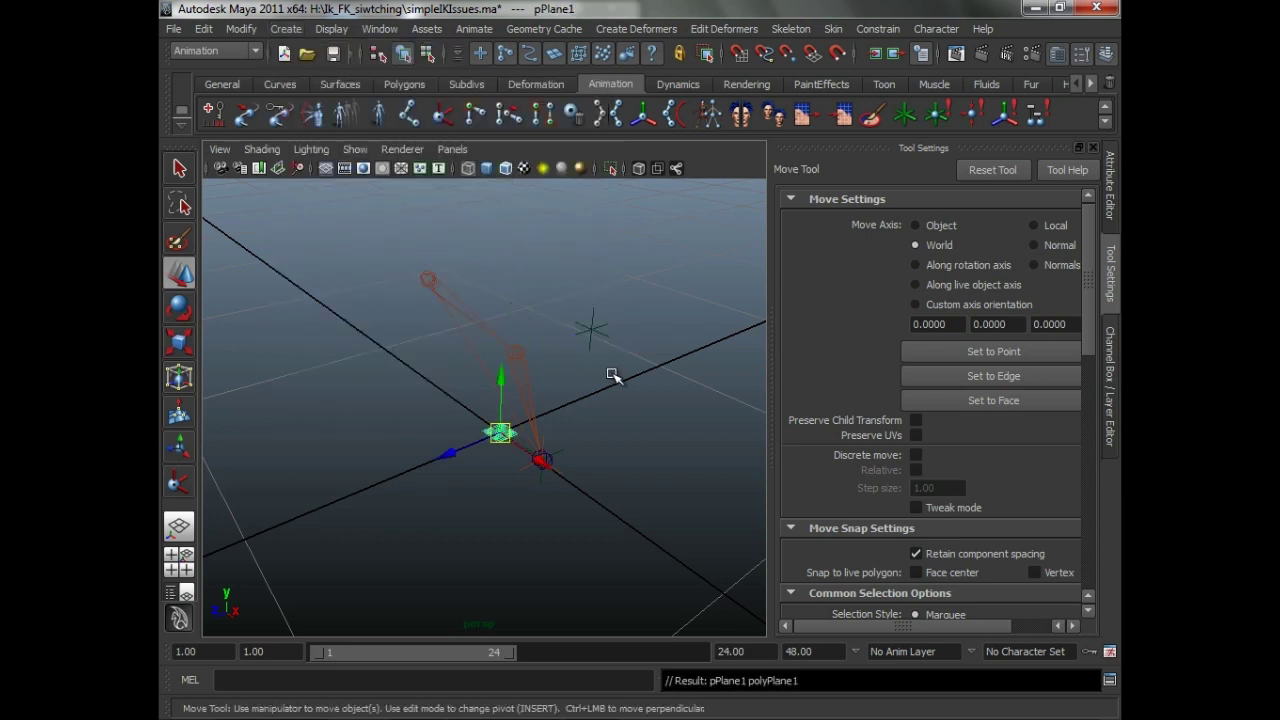
left_click(1108, 387)
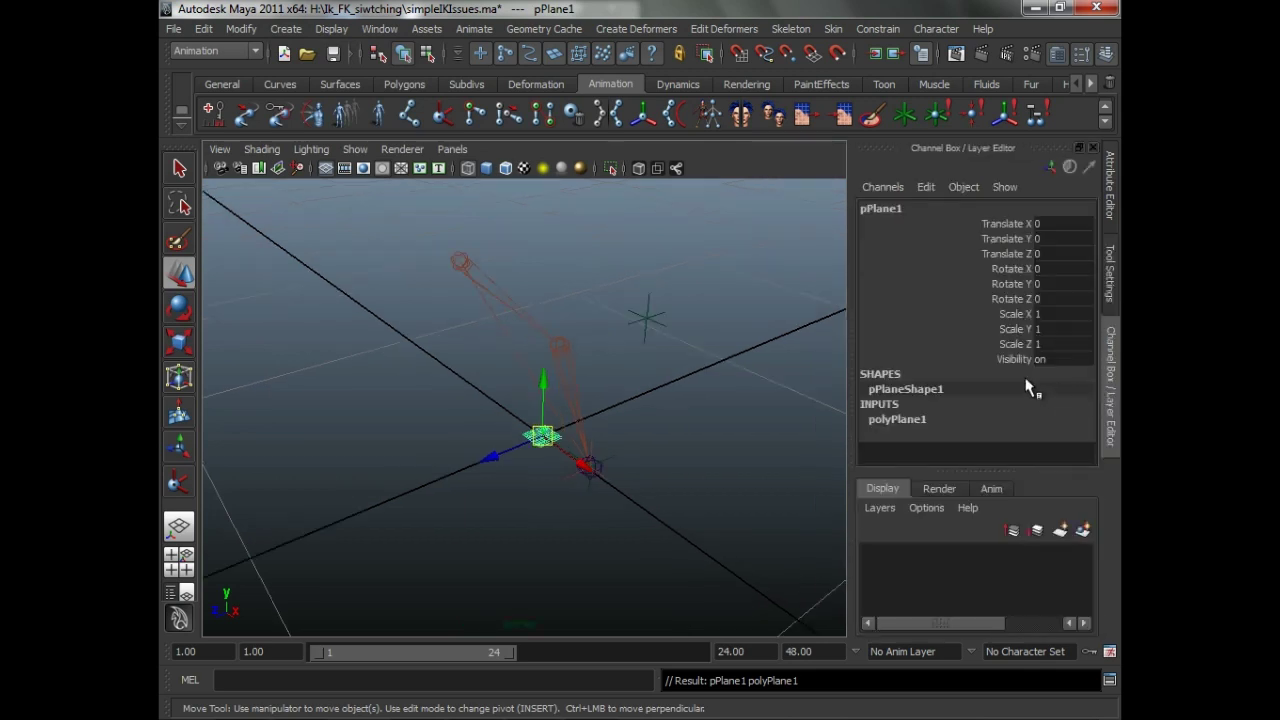
left_click(876, 419)
left_click_drag(1029, 410, 1033, 427)
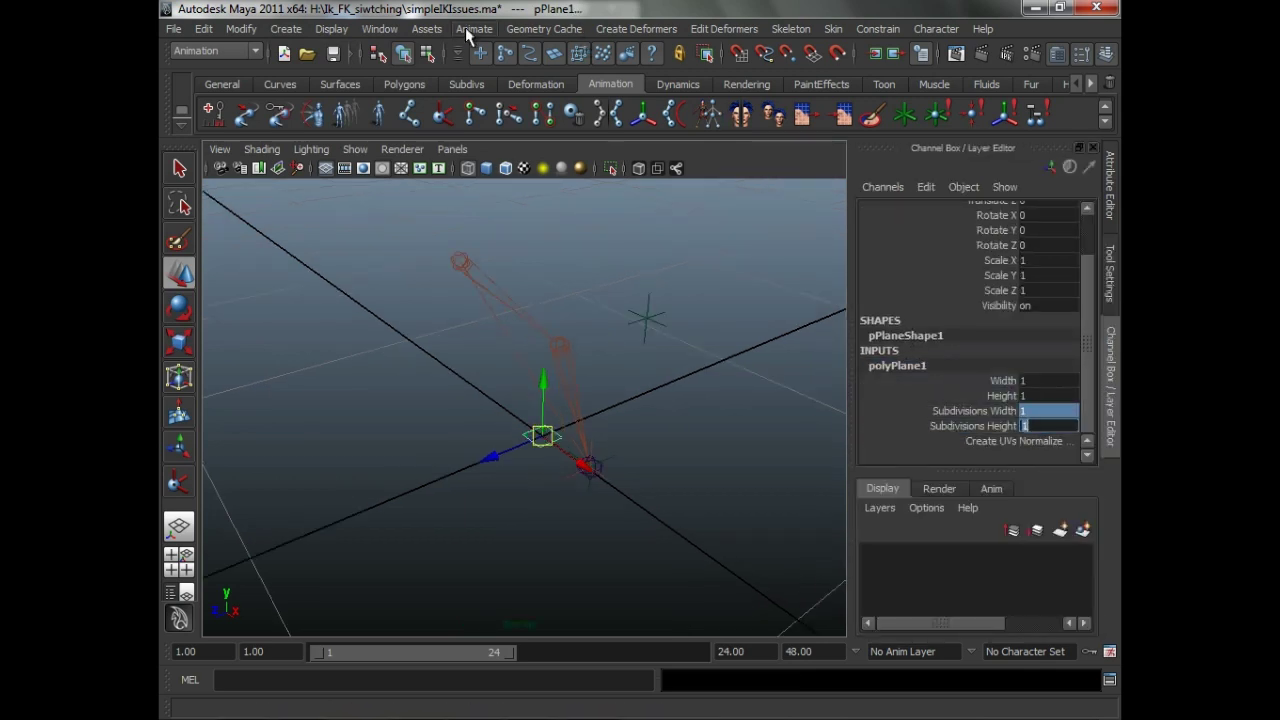
left_click(379, 28)
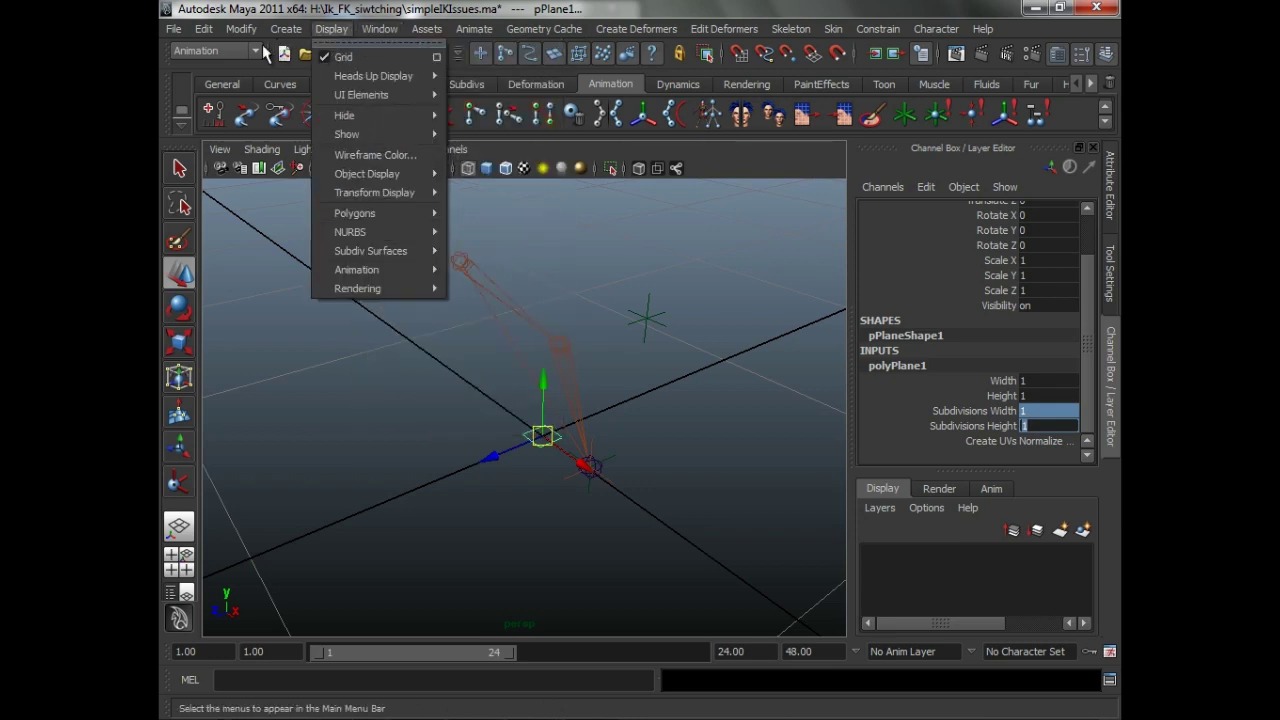
Switch to the Polygons menu set and bring up the Mesh menu
left_click(242, 51)
left_click(224, 81)
left_click(508, 29)
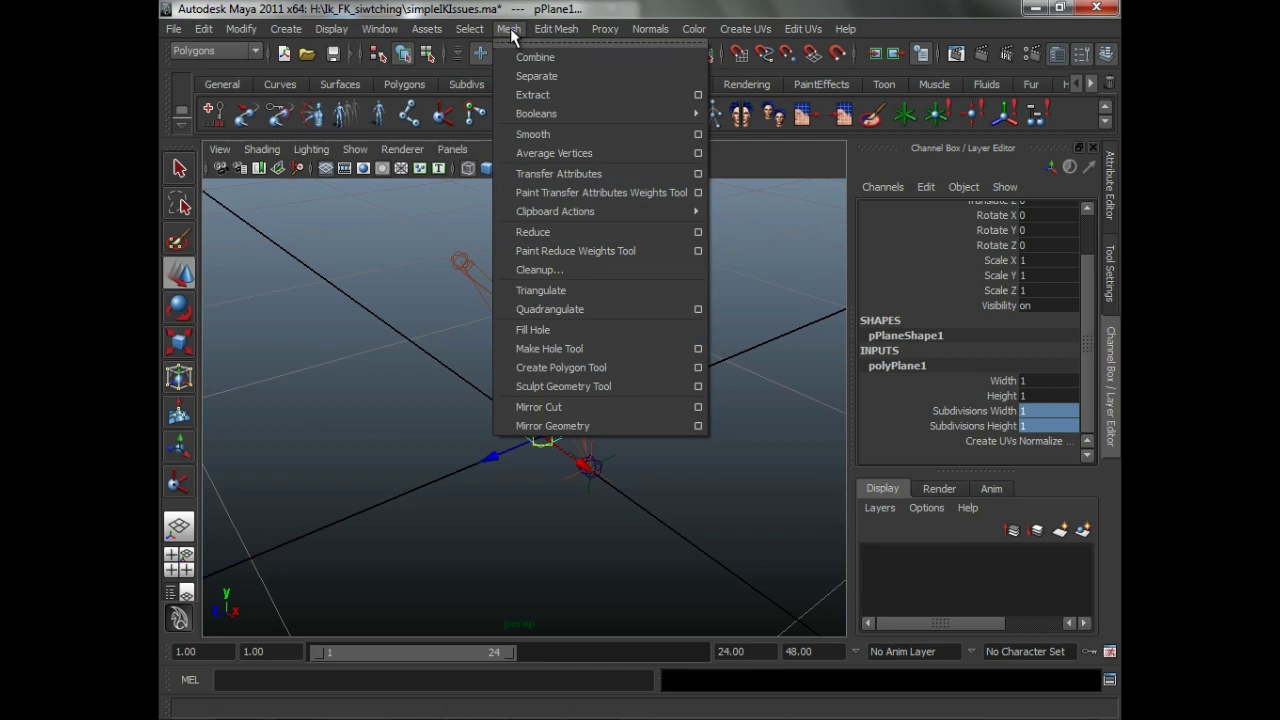
Triangulate the plane and delete one of its two triangular faces
left_click(541, 289)
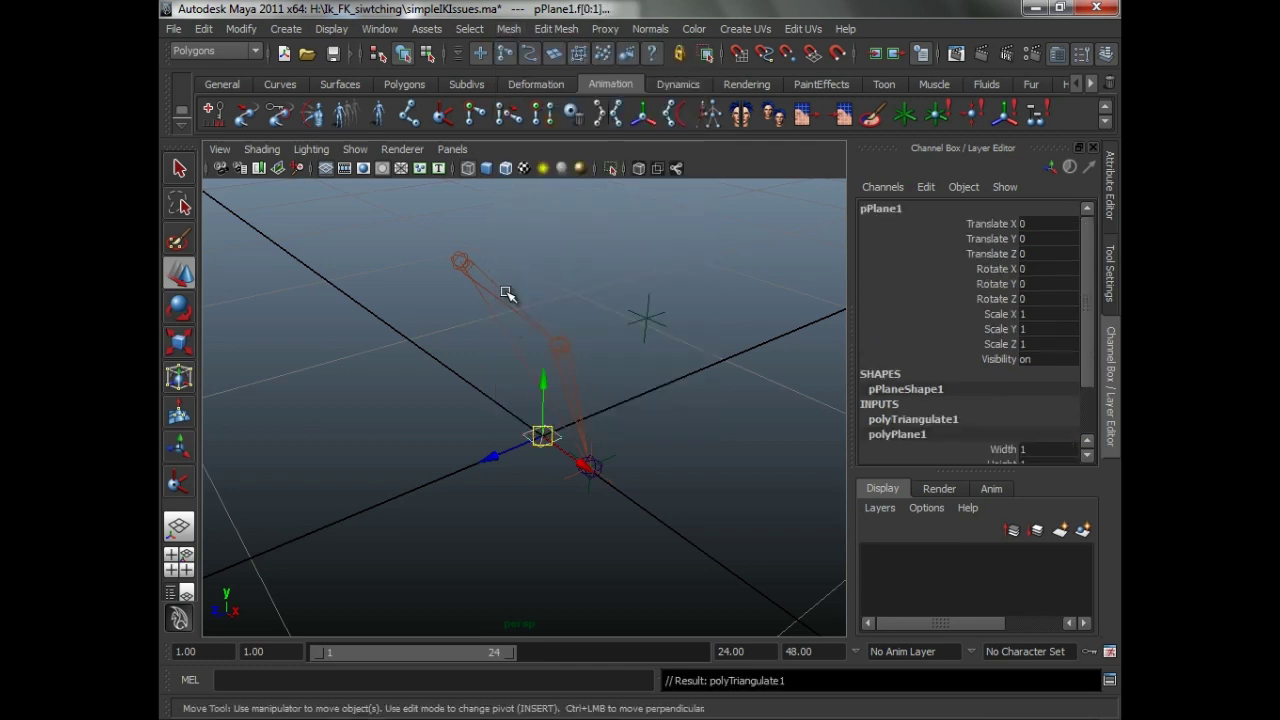
left_click(426, 55)
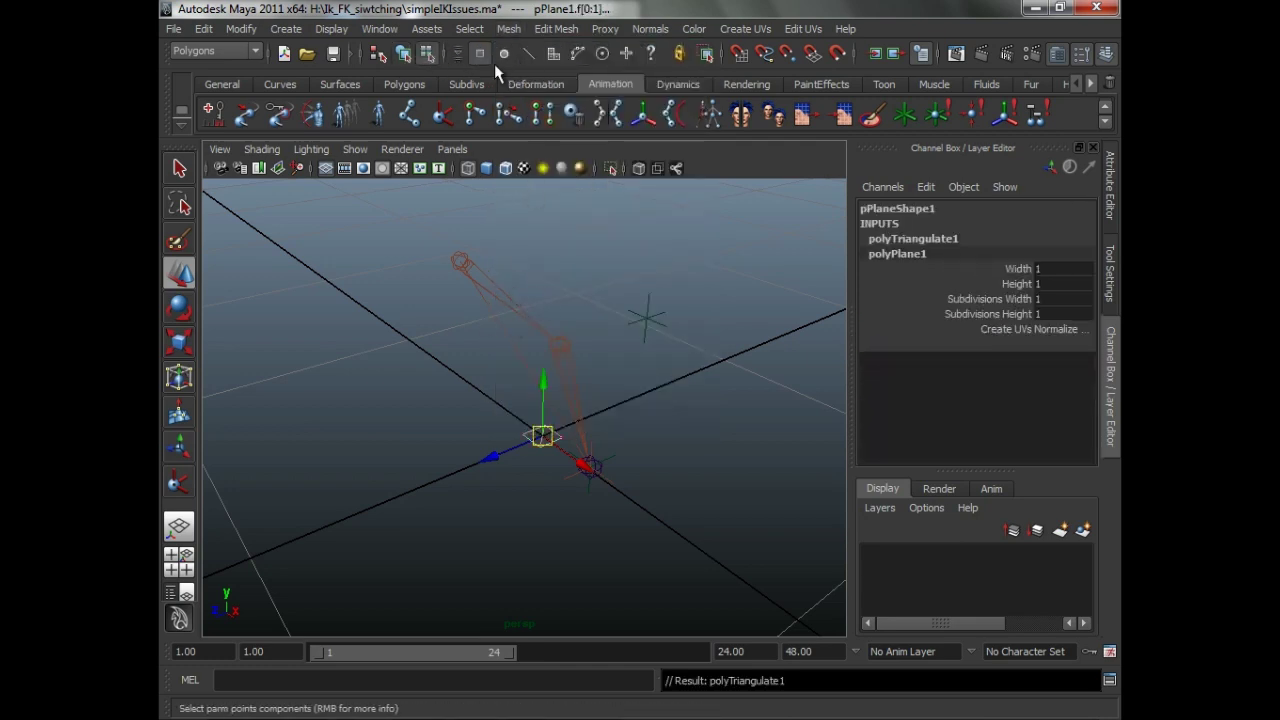
left_click(480, 53)
left_click_drag(463, 306, 478, 395, "alt")
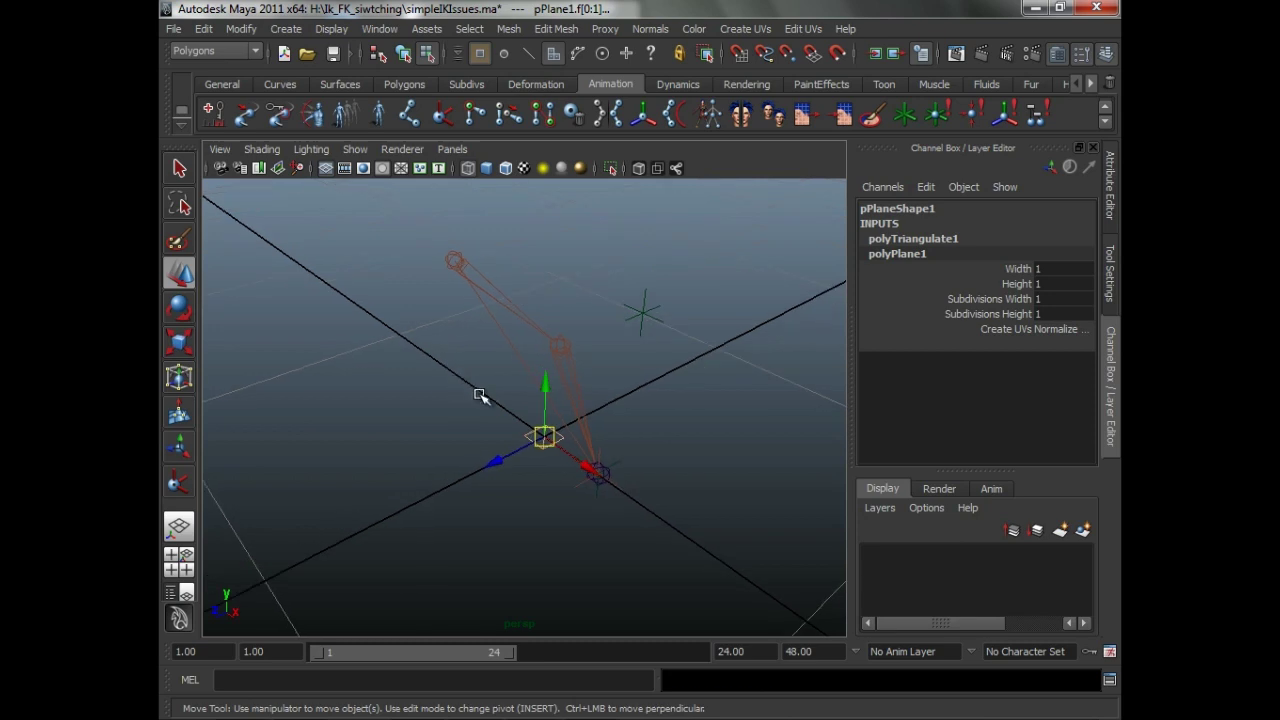
left_click_drag(521, 434, 531, 439)
left_click(533, 436)
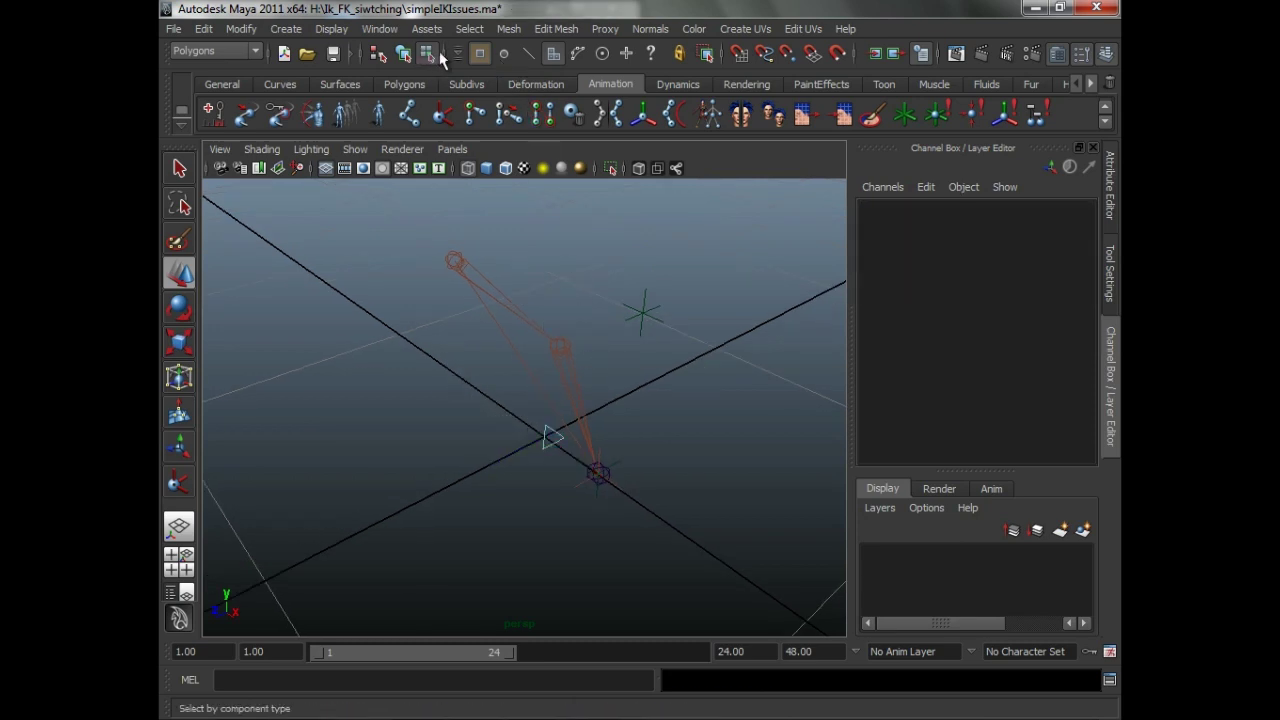
Snap the remaining triangle's vertices onto the hip joint, pole-vector locator and ankle joint
left_click(480, 53)
left_click(544, 428)
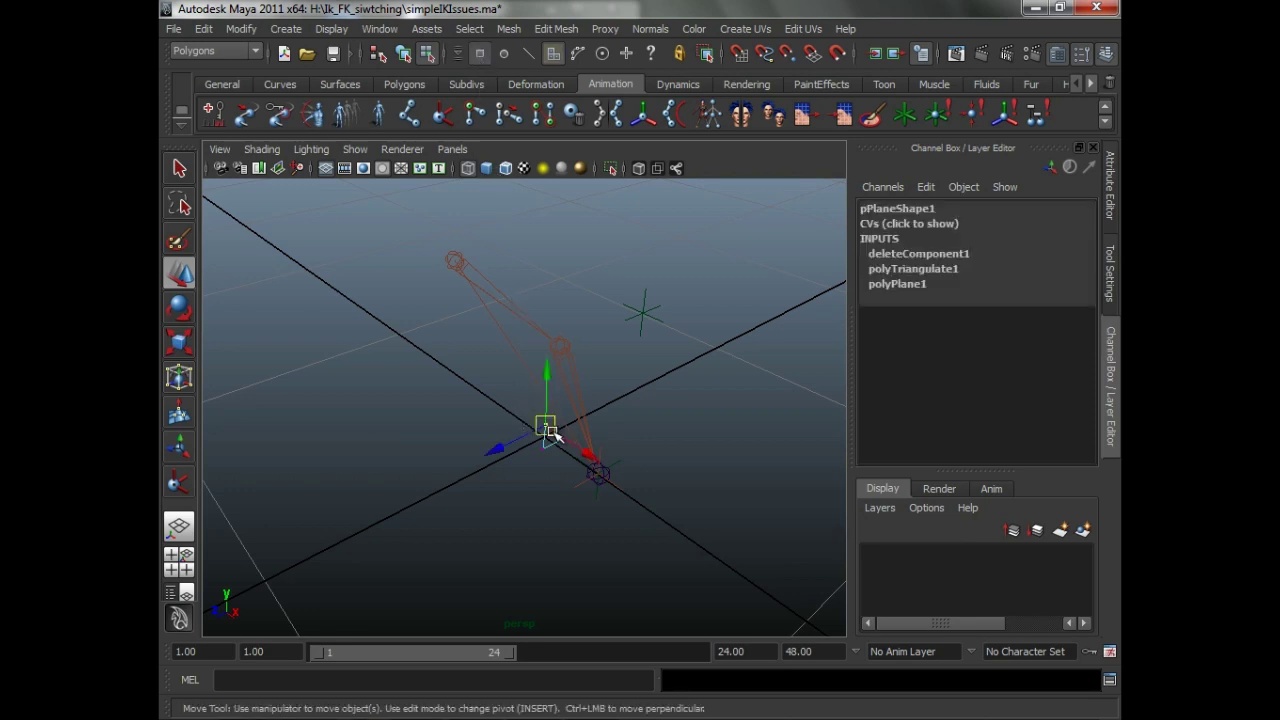
left_click_drag(544, 428, 455, 262)
left_click(567, 440)
left_click_drag(567, 440, 642, 312)
left_click(531, 441)
left_click_drag(541, 448, 597, 473)
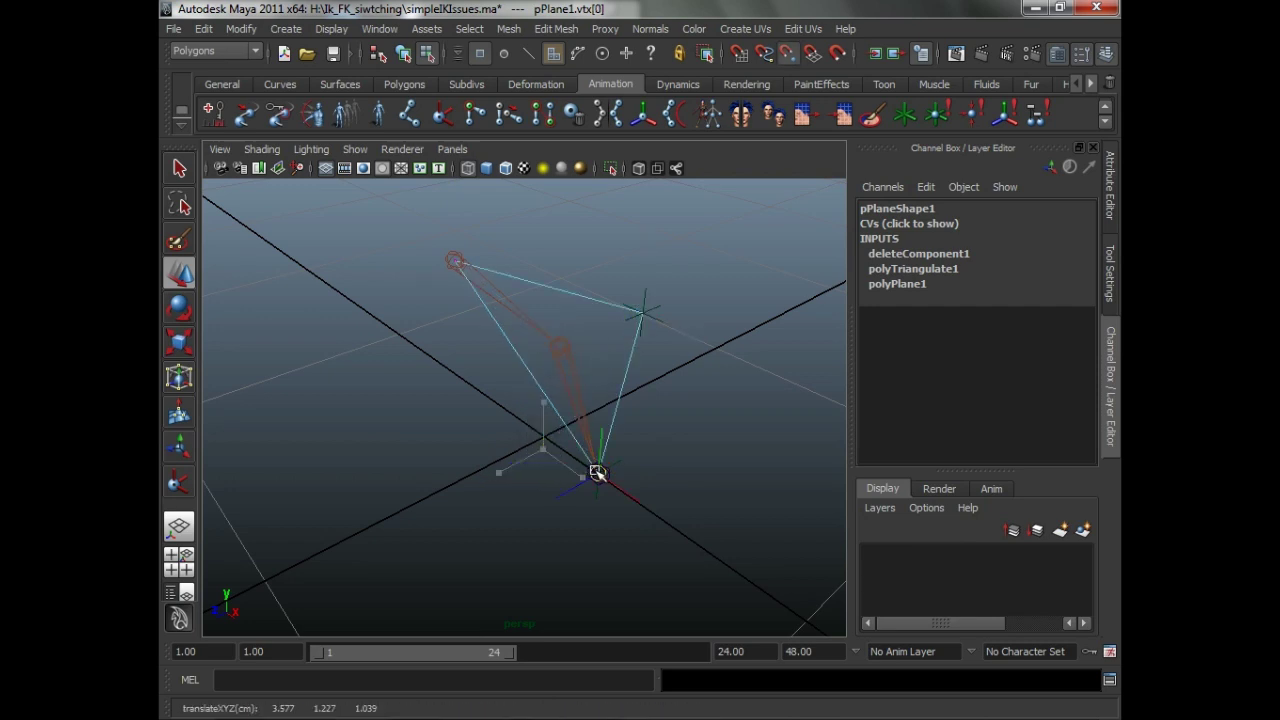
left_click_drag(655, 430, 609, 423, "alt")
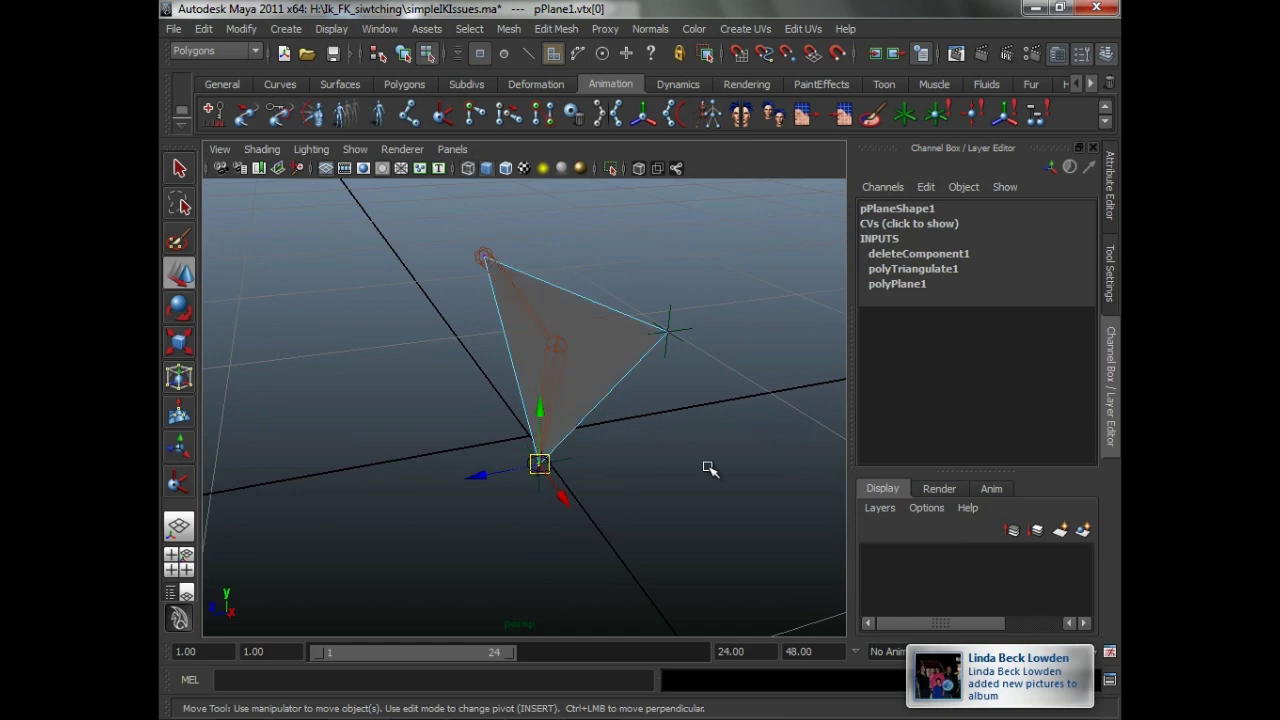
left_click(1074, 653)
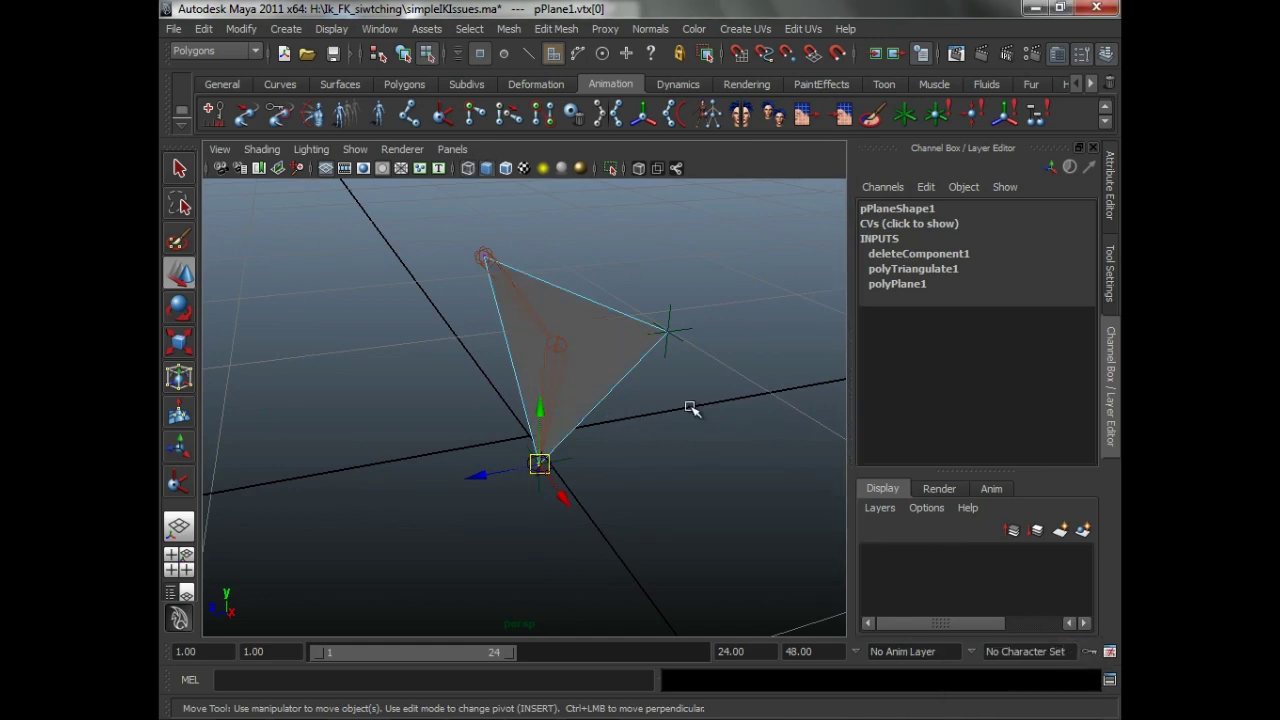